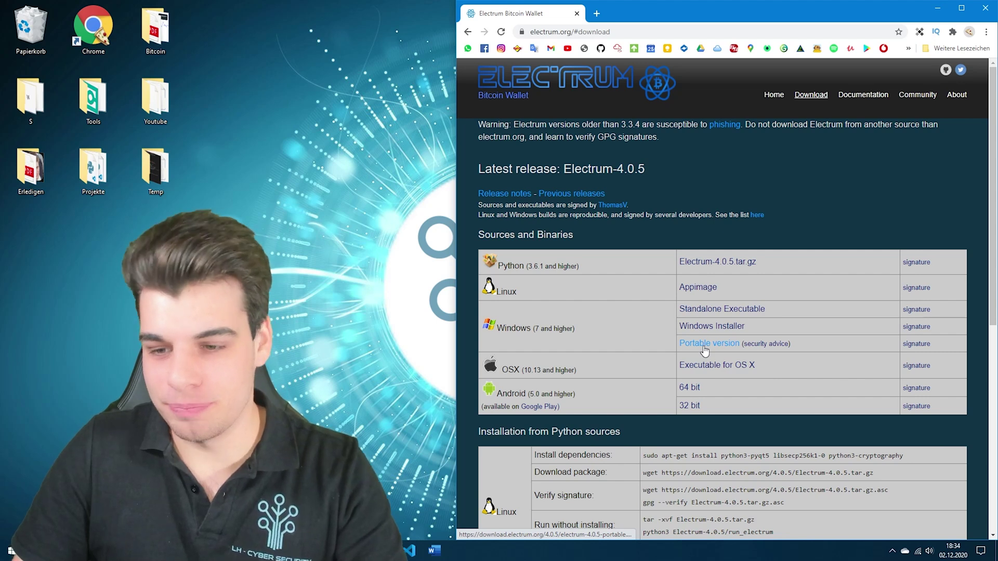
# Download electrum-4.0.5-portable.exe into Downloads, overwrite the old copy, and show it in its folder
pyautogui.click(704, 347)
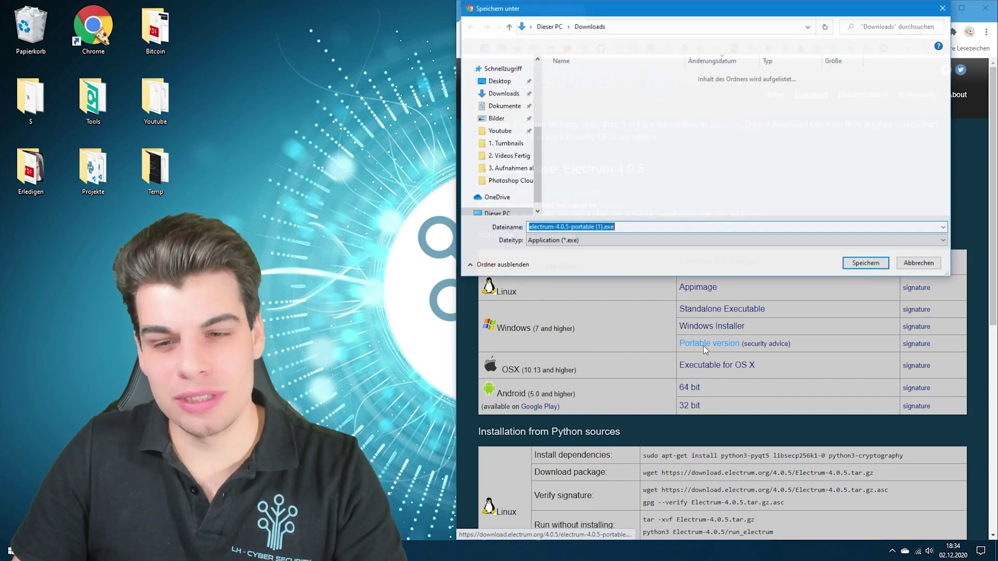
pyautogui.click(609, 91)
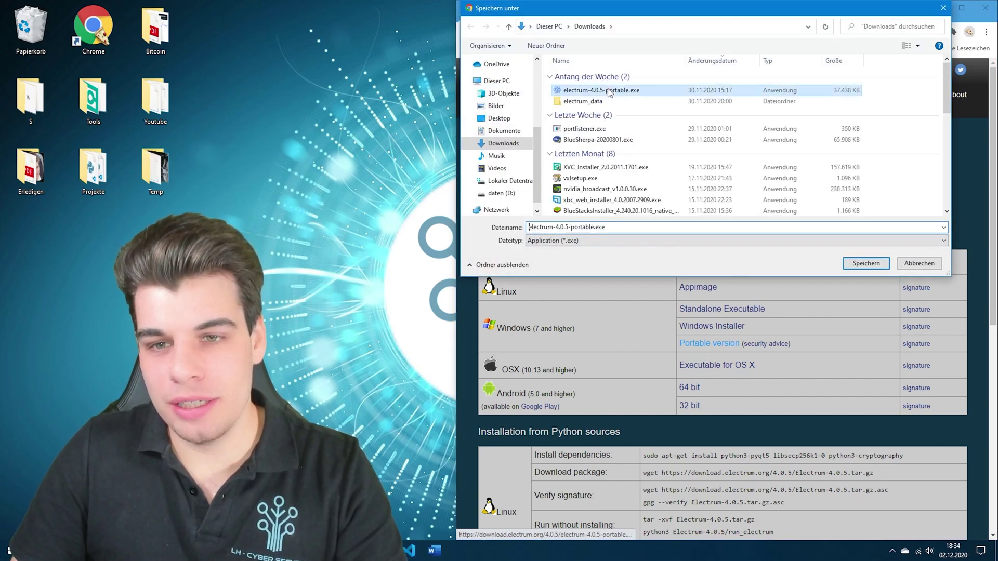
pyautogui.click(866, 263)
pyautogui.click(529, 285)
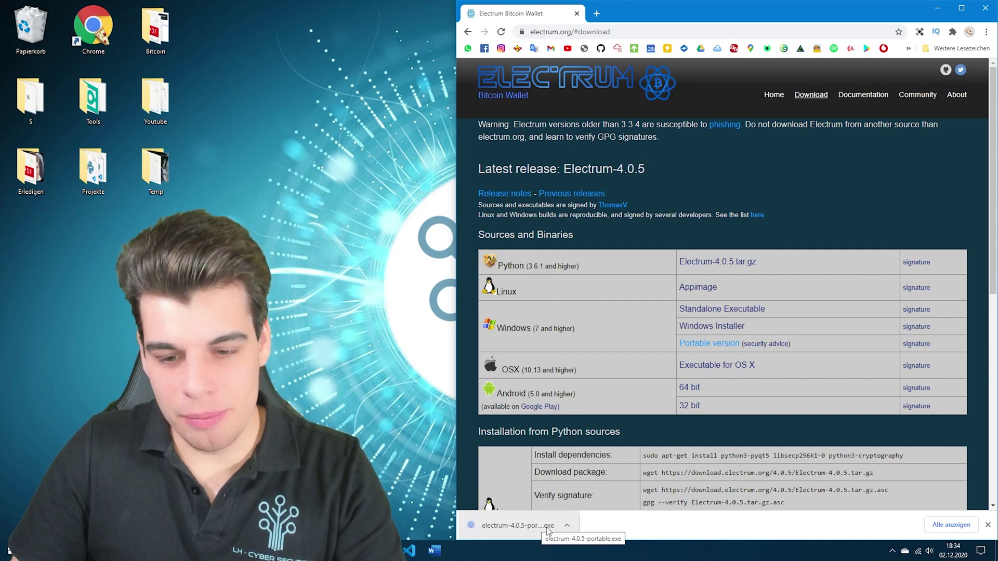
pyautogui.click(568, 526)
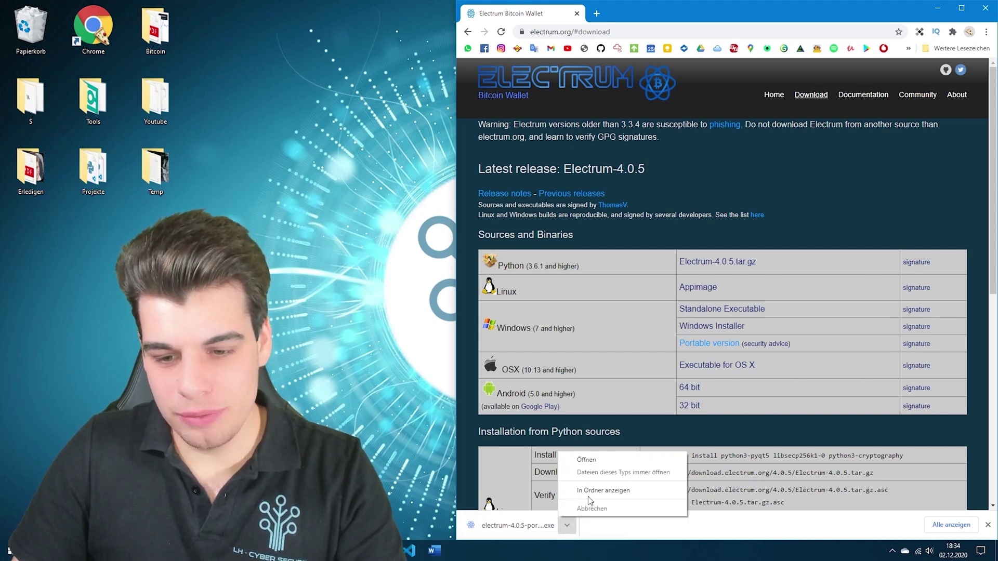
pyautogui.click(586, 459)
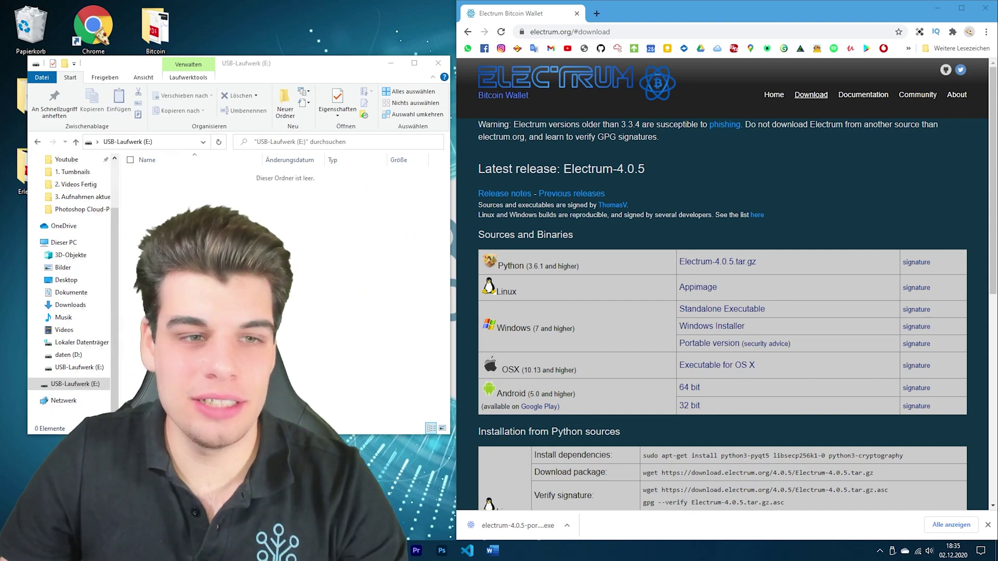
# Drag electrum-4.0.5-portable.exe from Chrome's download bar onto USB-Laufwerk (E:) and launch it there
pyautogui.moveTo(287, 67); pyautogui.dragTo(276, 67)
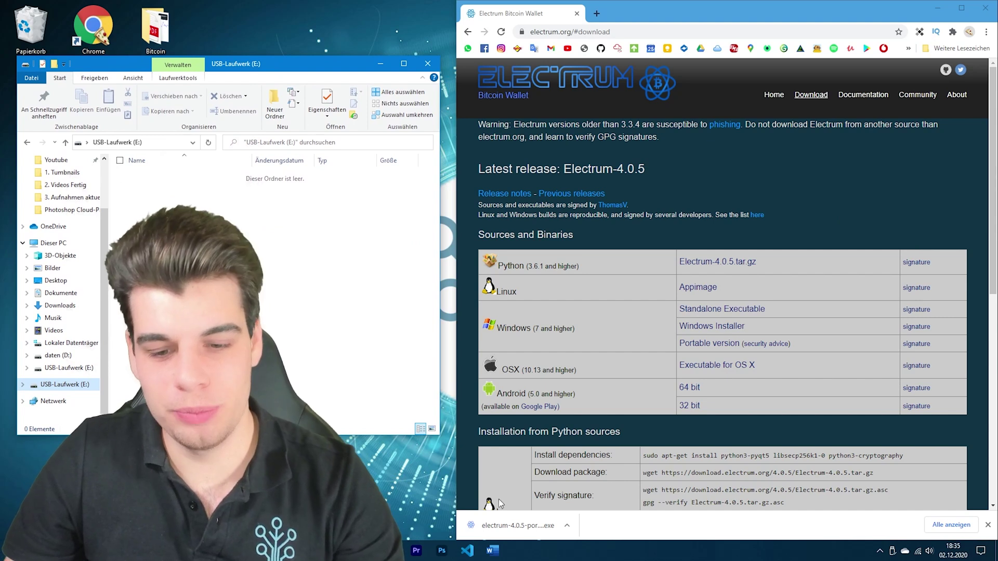
pyautogui.moveTo(519, 528); pyautogui.dragTo(276, 267)
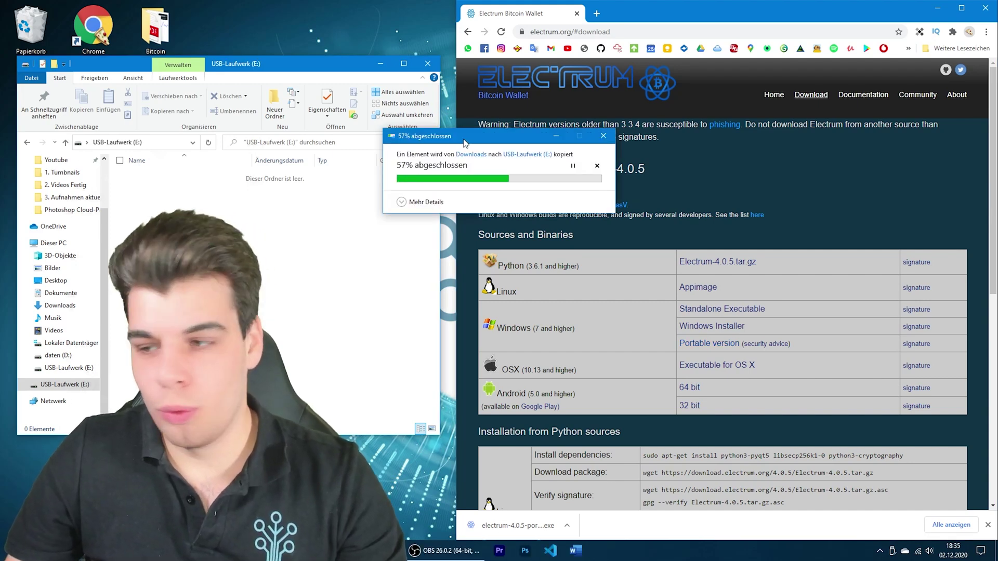
pyautogui.moveTo(464, 140); pyautogui.dragTo(614, 130)
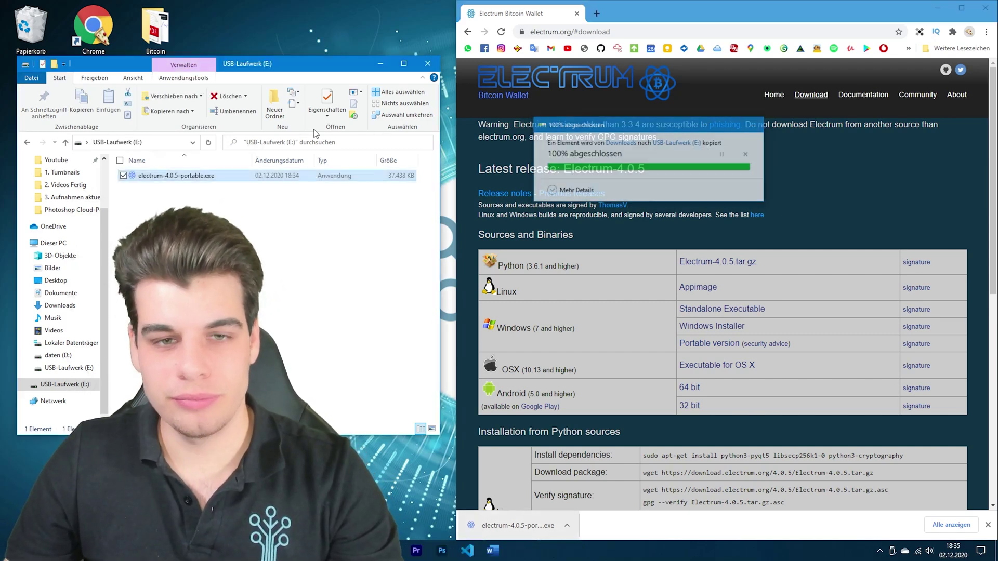
pyautogui.moveTo(287, 68); pyautogui.dragTo(740, 61)
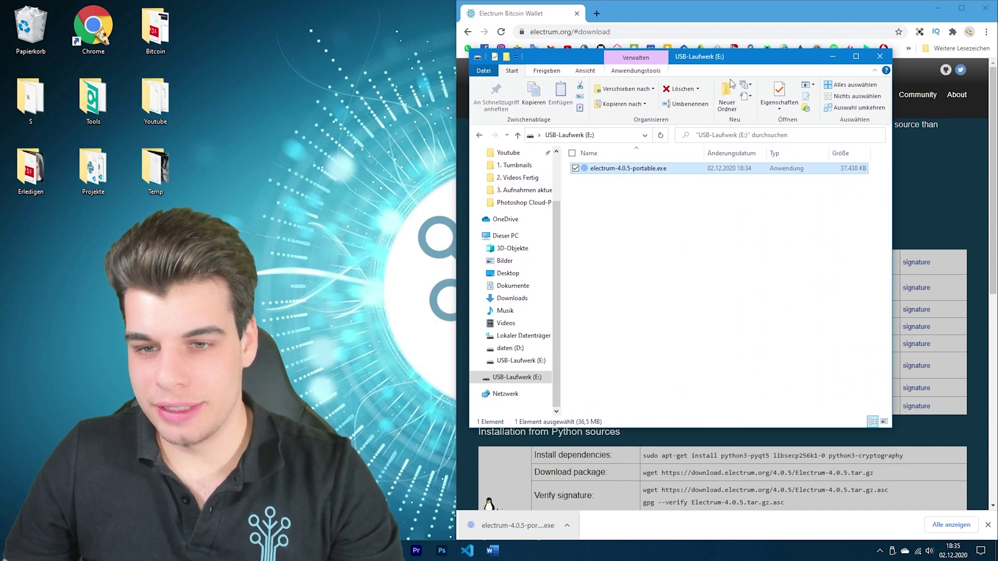
pyautogui.doubleClick(646, 169)
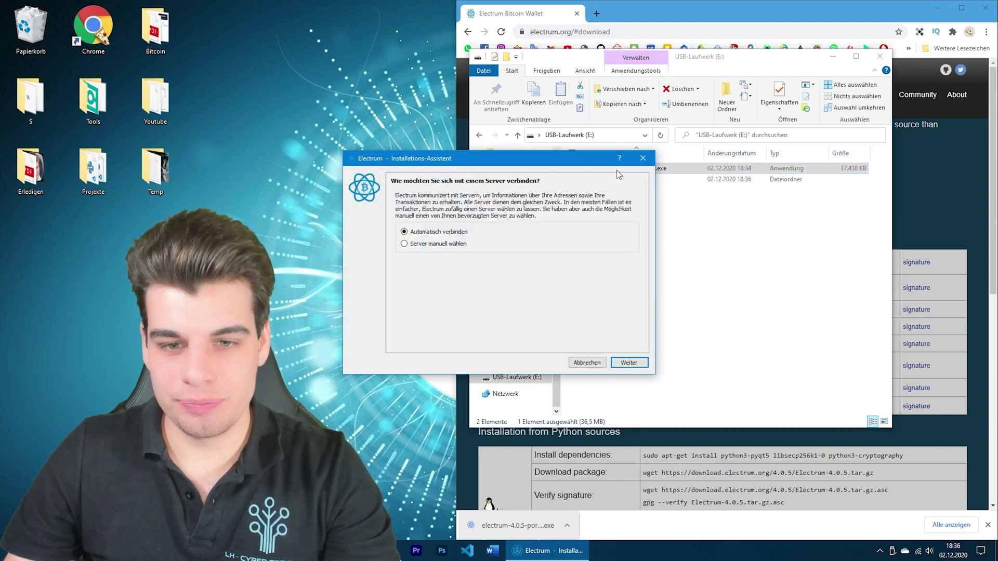
# Keep 'Automatisch verbinden' in the Electrum wizard and continue past the server step
pyautogui.moveTo(566, 164); pyautogui.dragTo(610, 123)
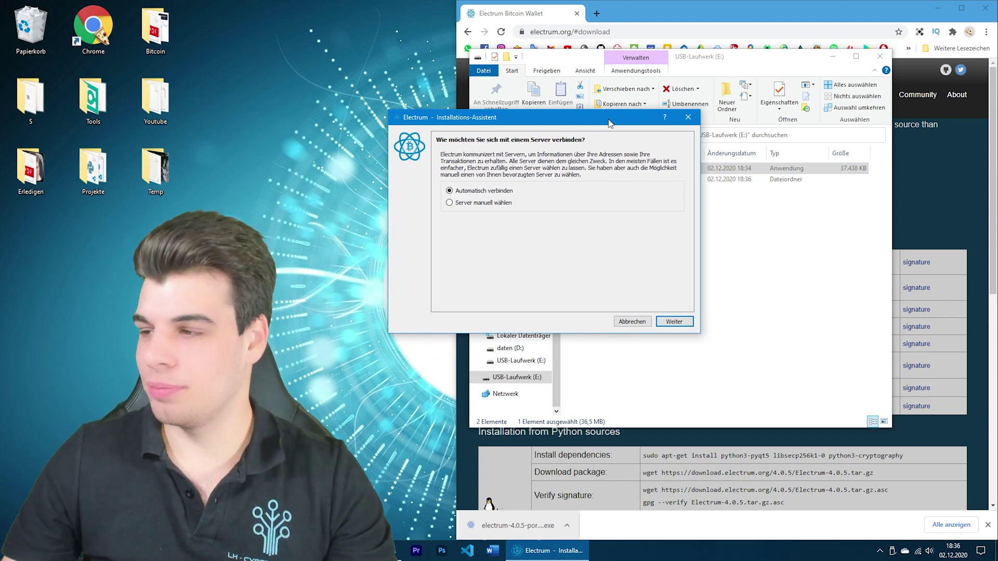
pyautogui.moveTo(610, 123); pyautogui.dragTo(652, 120)
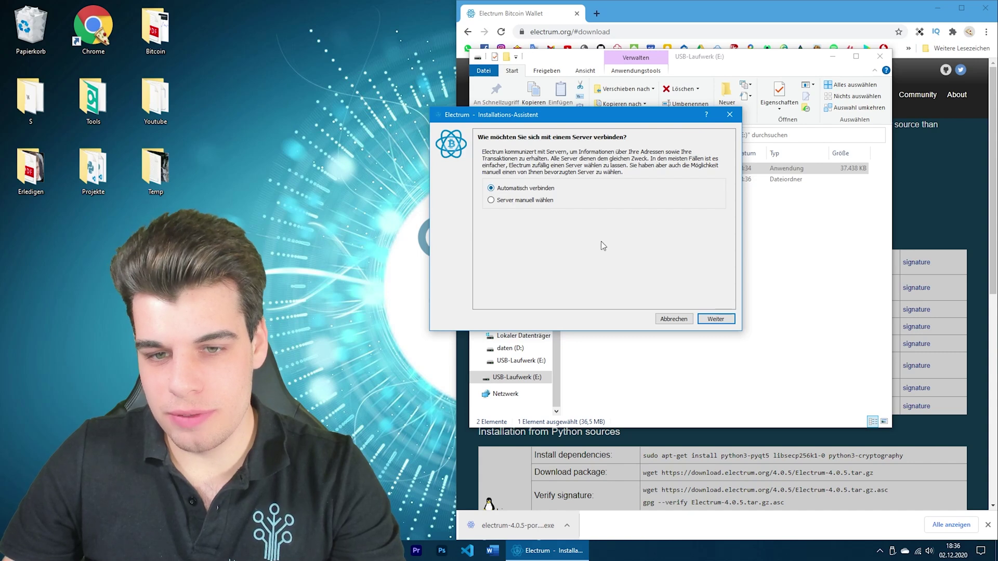
pyautogui.click(715, 319)
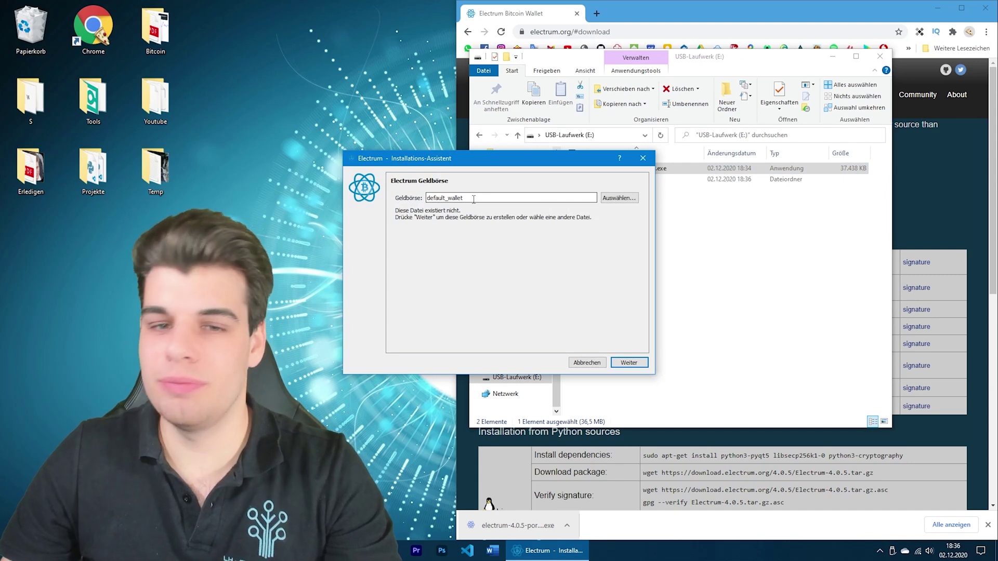
# Rename the wallet file from default_wallet to lh_wallet and create it
pyautogui.moveTo(446, 199); pyautogui.dragTo(382, 204)
pyautogui.press('BackSpace')
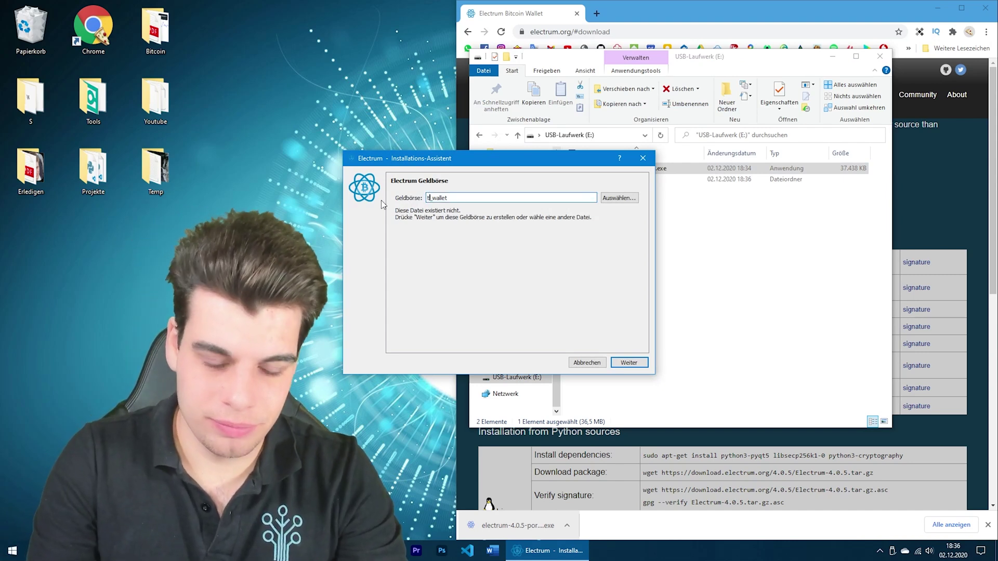
pyautogui.write('lh')
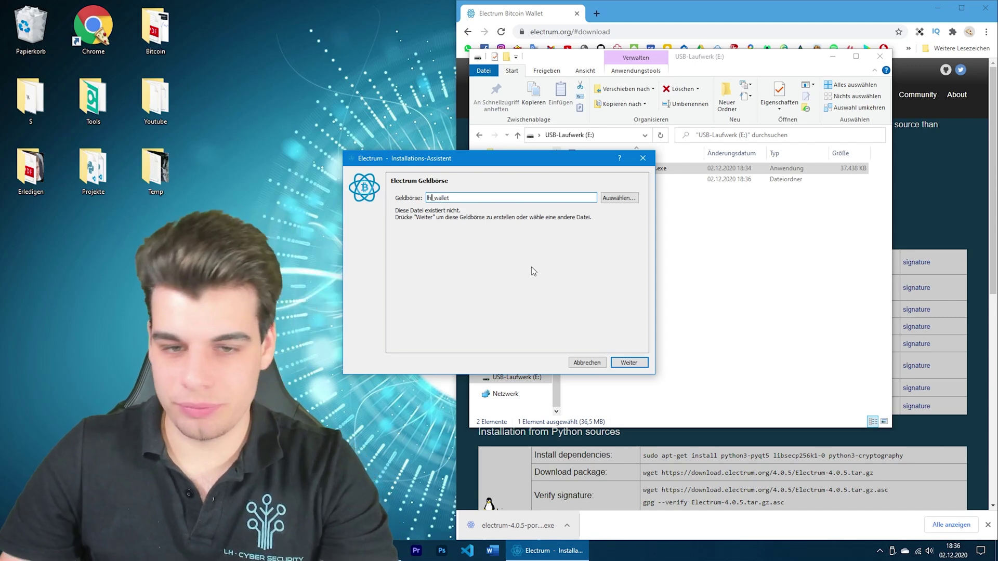
pyautogui.moveTo(492, 158); pyautogui.dragTo(620, 141)
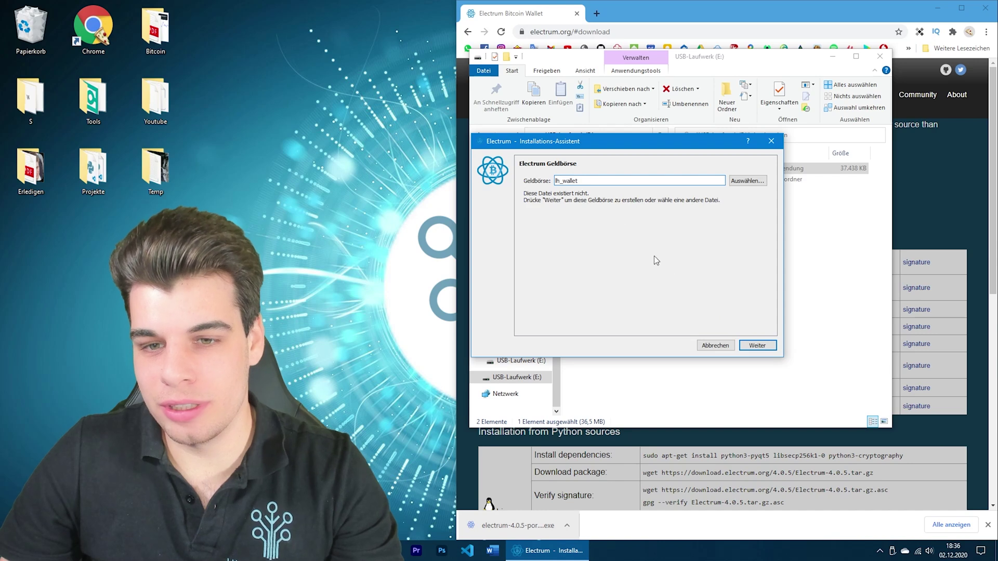
pyautogui.moveTo(598, 143); pyautogui.dragTo(343, 121)
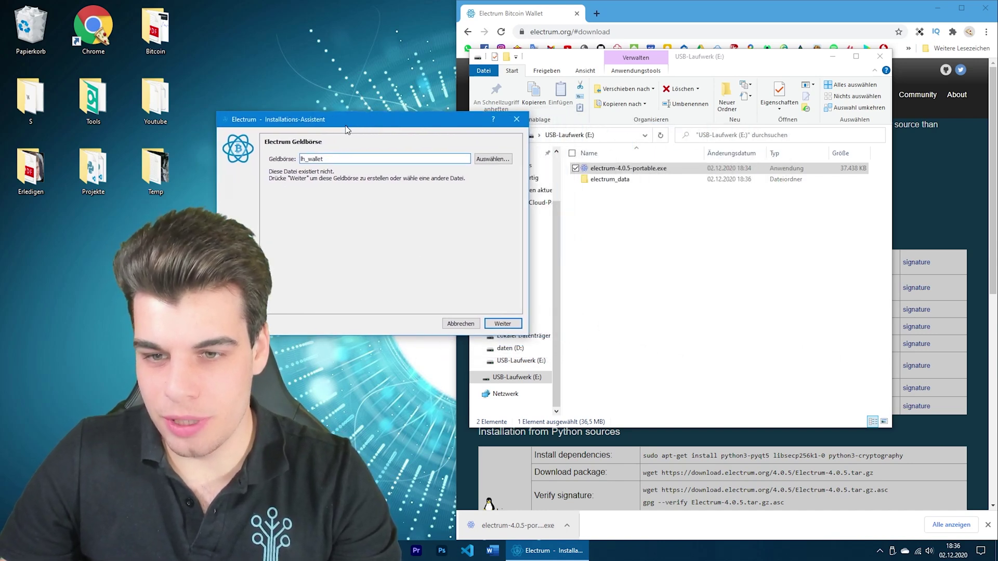
pyautogui.click(603, 181)
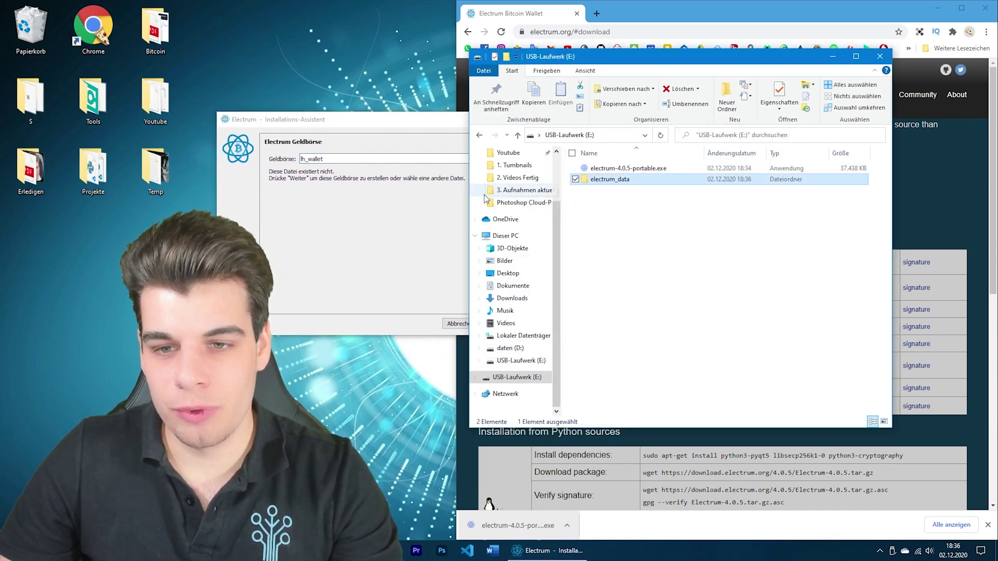
pyautogui.click(381, 203)
pyautogui.moveTo(393, 129); pyautogui.dragTo(608, 123)
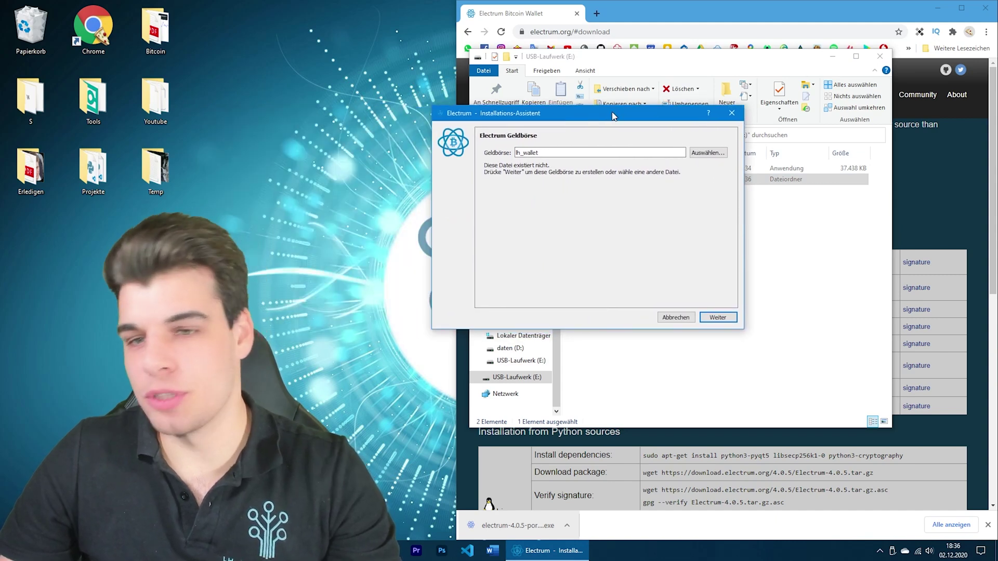
pyautogui.click(713, 321)
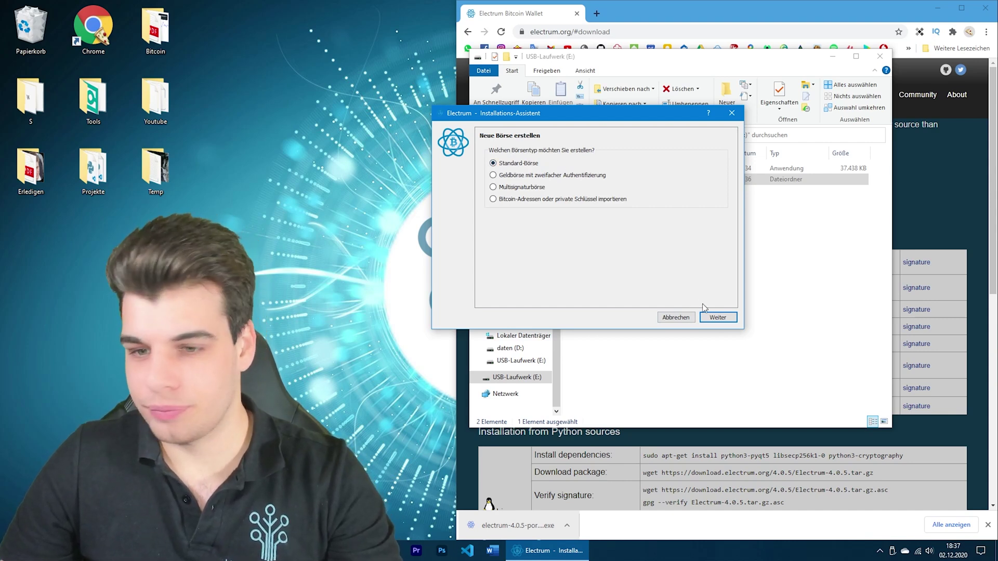
# Keep Standard-Börse as the wallet type and continue
pyautogui.click(717, 319)
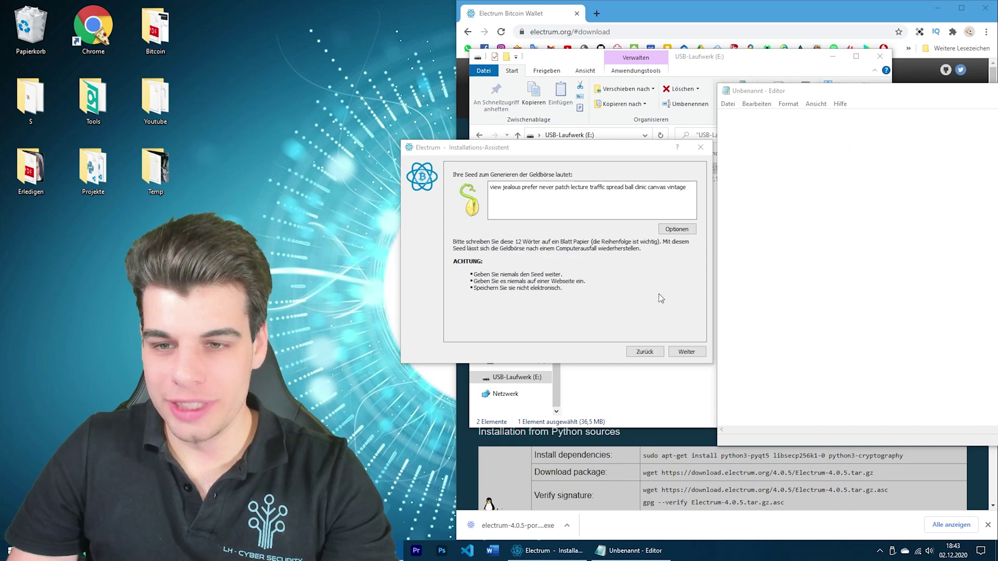
# Copy the 12-word seed phrase and paste it into the untitled Notepad note
pyautogui.click(688, 192)
pyautogui.moveTo(689, 191); pyautogui.dragTo(588, 189)
pyautogui.click(684, 193)
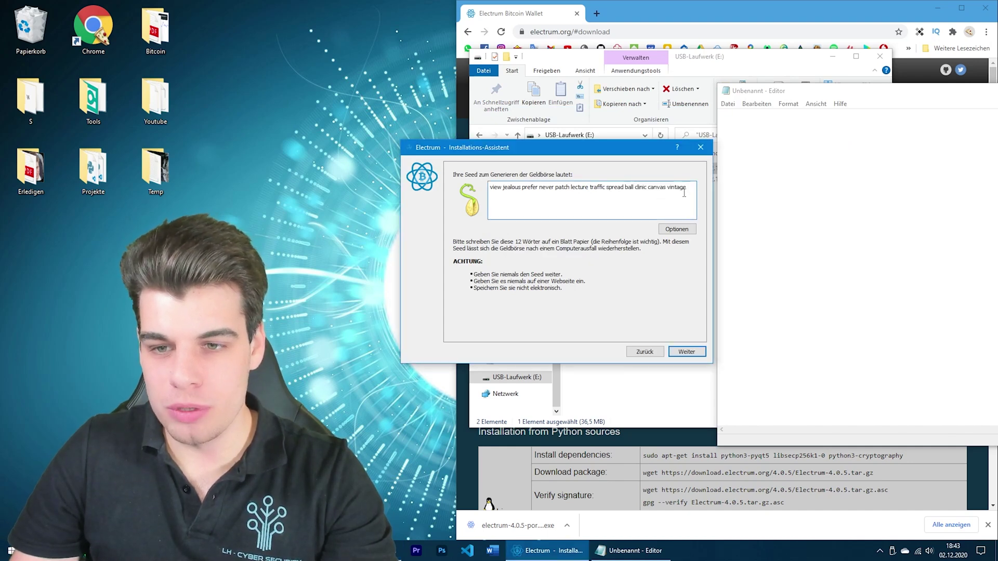
pyautogui.moveTo(692, 190); pyautogui.dragTo(498, 187)
pyautogui.rightClick(551, 183)
pyautogui.click(603, 188)
pyautogui.click(750, 123)
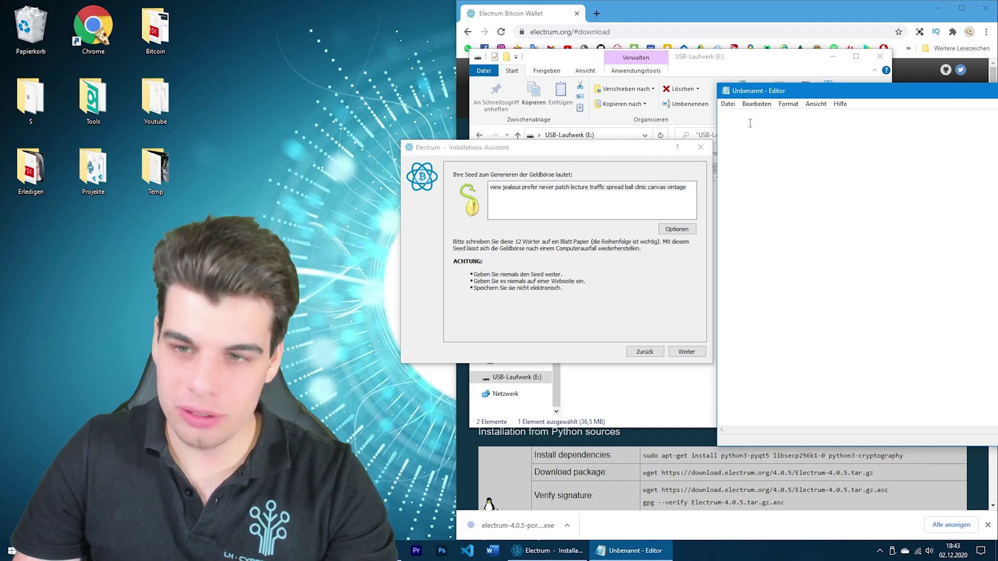
pyautogui.hotkey('ctrl', 'v')
# Rearrange the Notepad and wizard windows and open the seed Optionen
pyautogui.moveTo(807, 96); pyautogui.dragTo(755, 90)
pyautogui.click(572, 147)
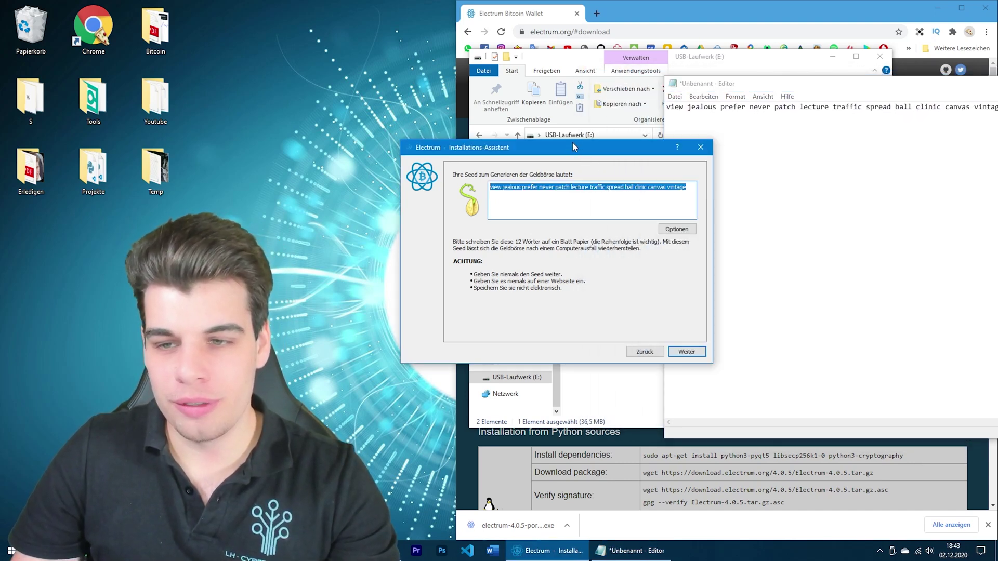
pyautogui.moveTo(572, 151); pyautogui.dragTo(482, 92)
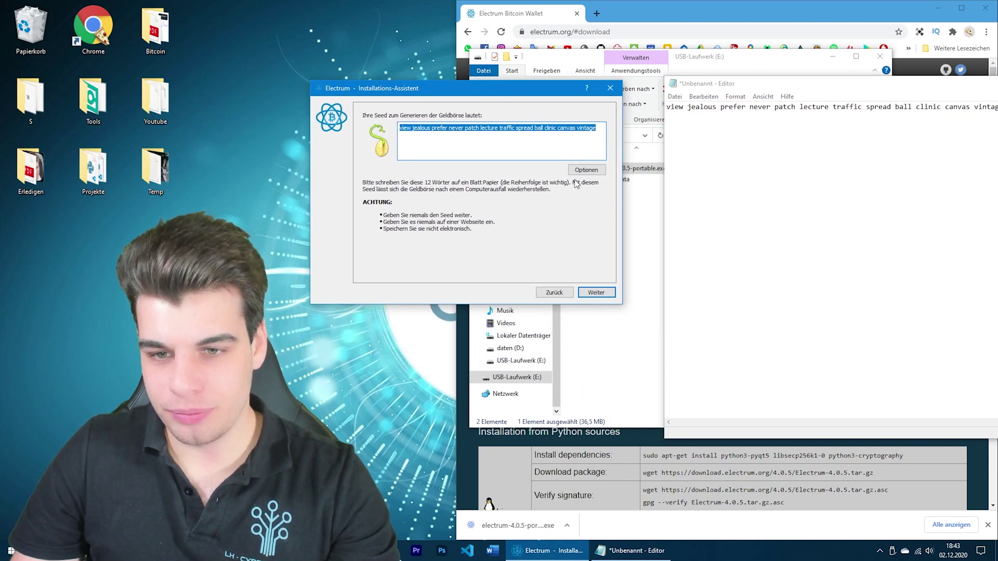
pyautogui.click(586, 170)
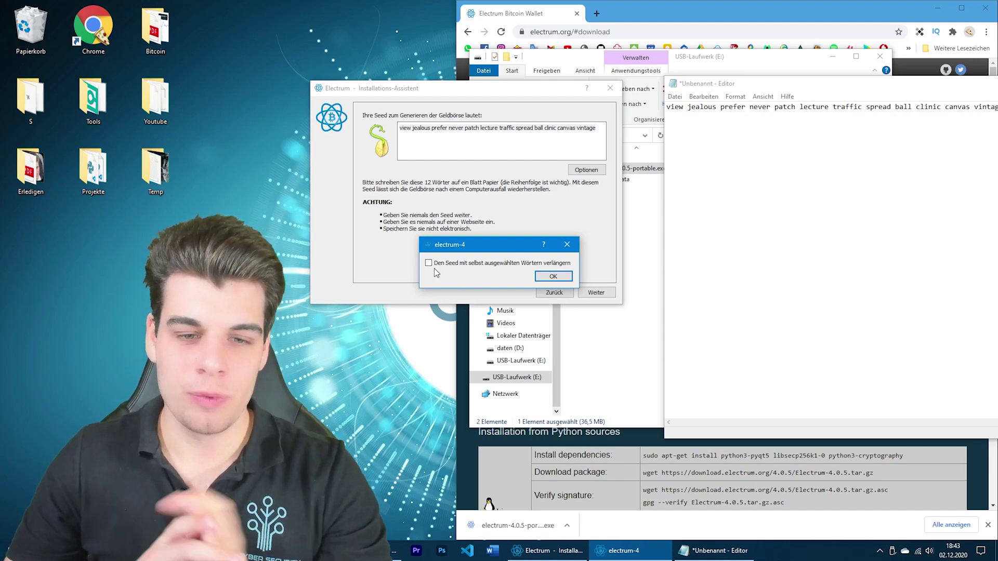
# Enable a custom-word seed extension, enter the extension word, and advance to seed confirmation
pyautogui.click(427, 264)
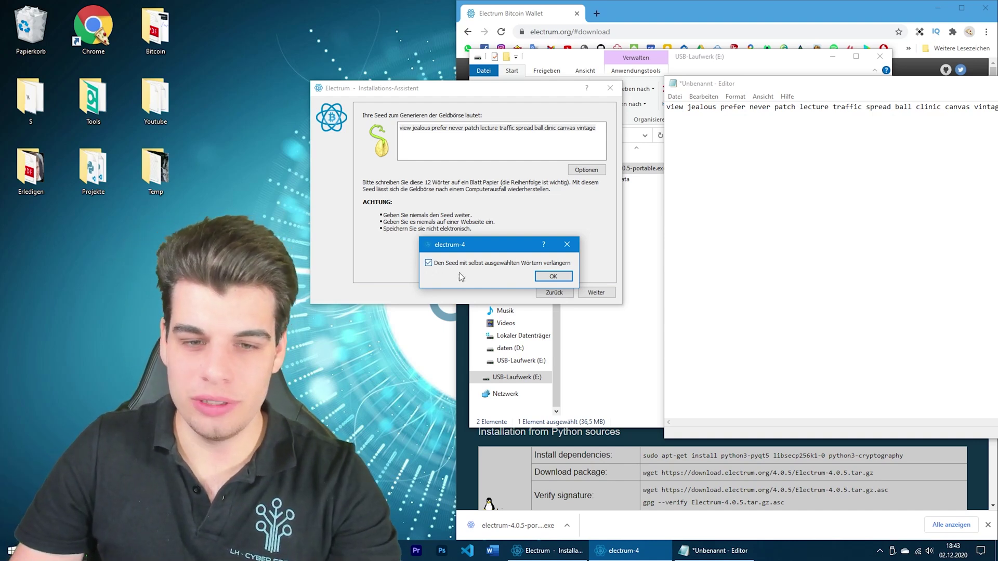
pyautogui.click(552, 277)
pyautogui.click(593, 293)
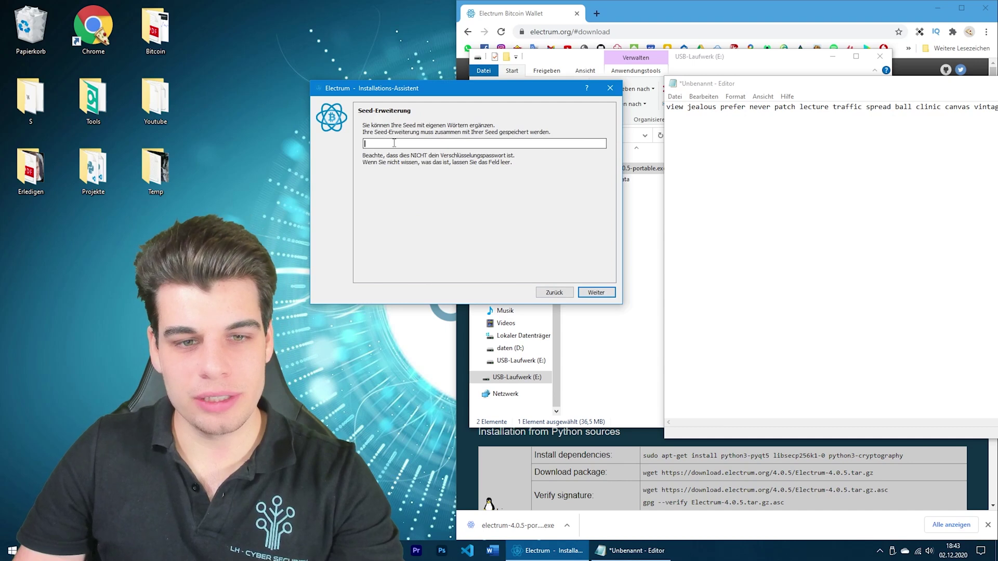
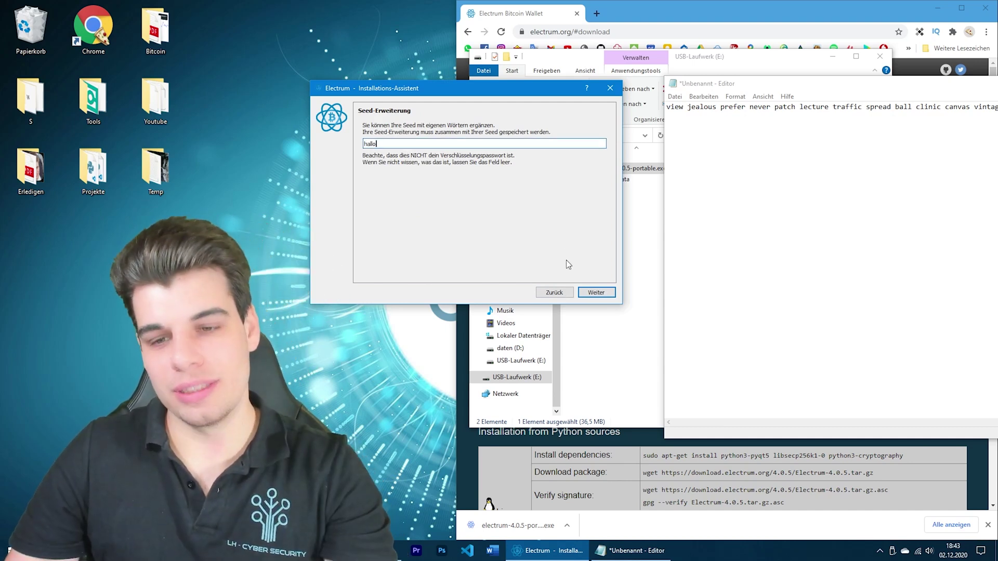
pyautogui.click(586, 294)
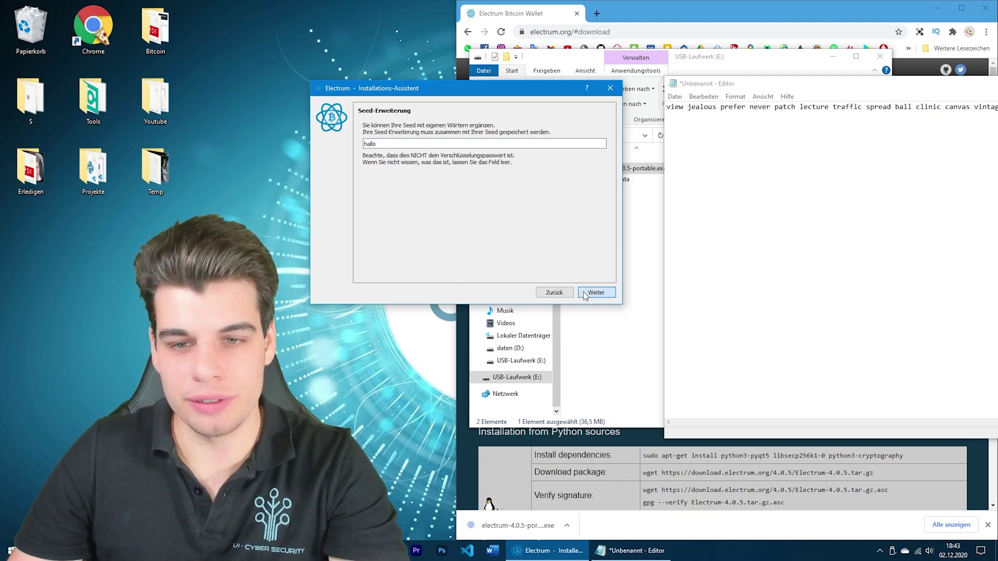
pyautogui.click(586, 293)
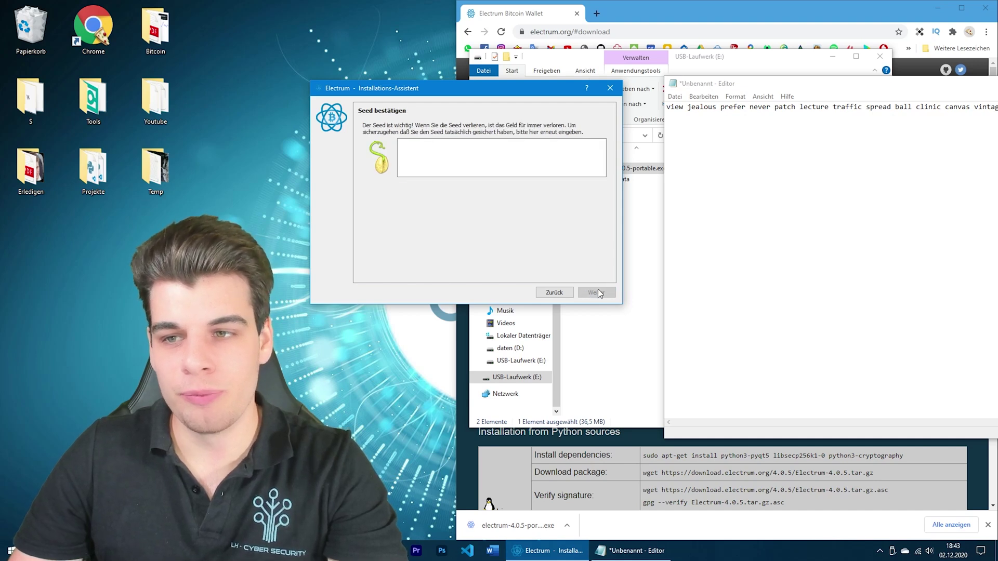
# Correct the extension word in the Notepad notes and move the notes aside
pyautogui.click(789, 105)
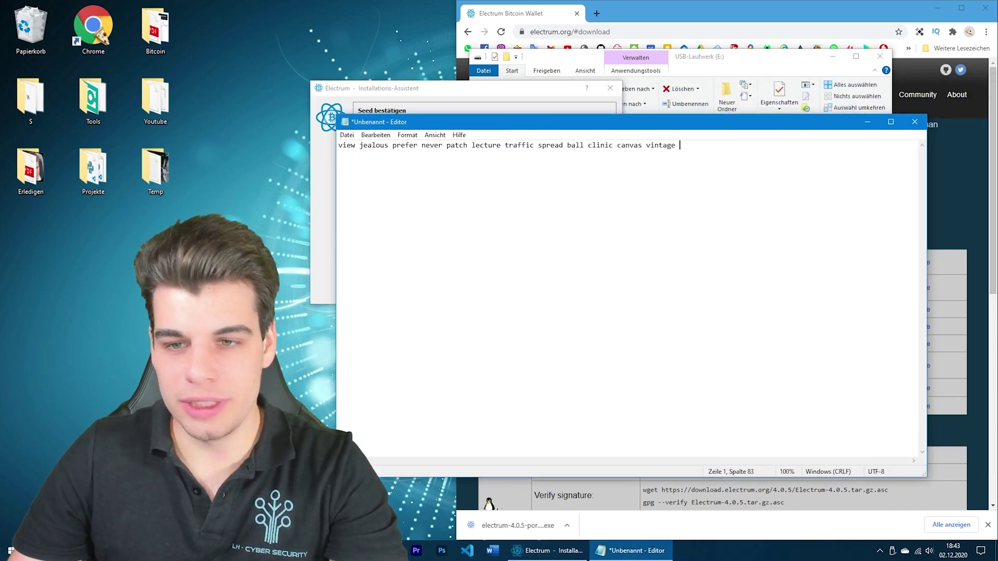
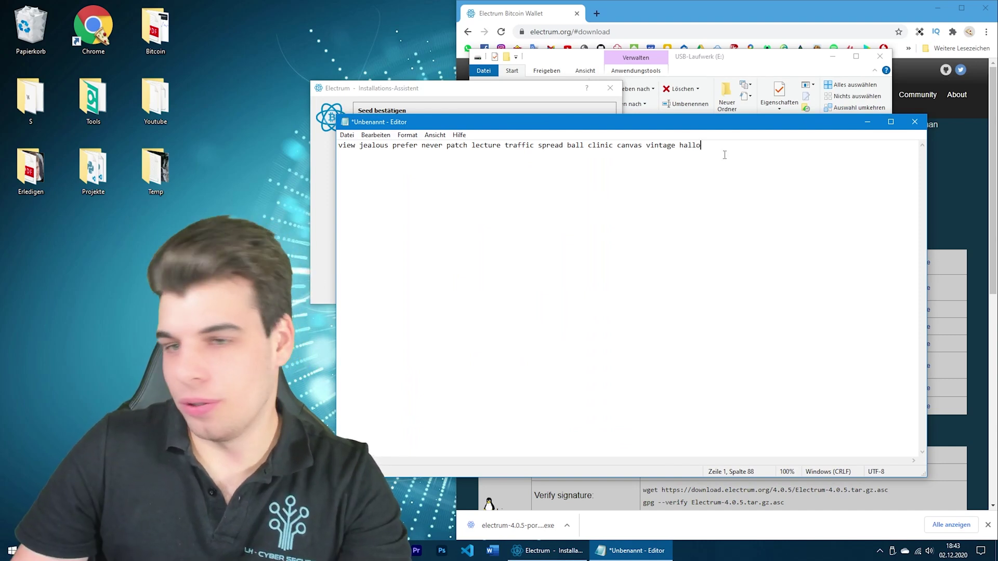
pyautogui.moveTo(707, 124); pyautogui.dragTo(489, 207)
# Paste the saved seed into Seed bestätigen, trim the extra text, and submit it
pyautogui.click(491, 165)
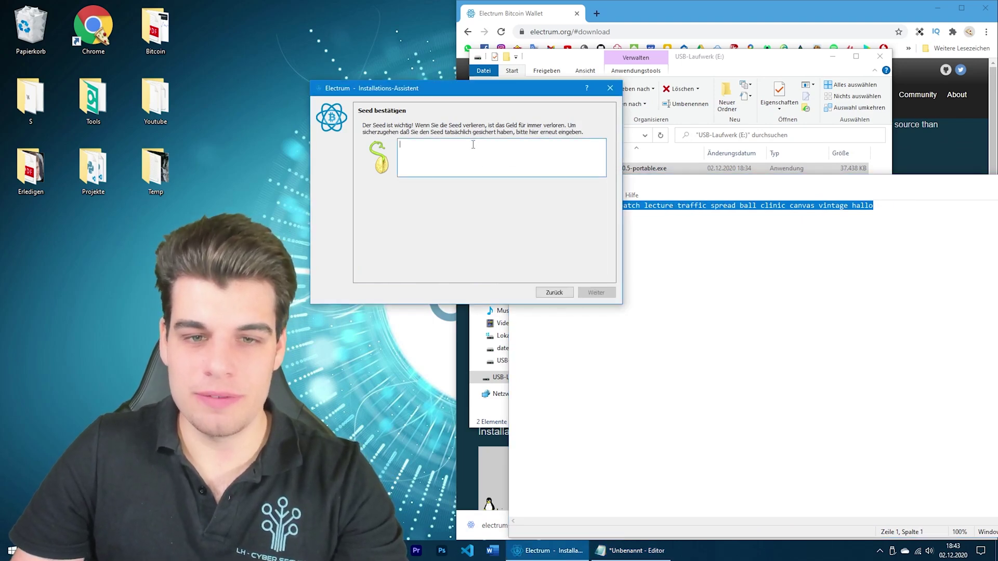
pyautogui.hotkey('ctrl', 'v')
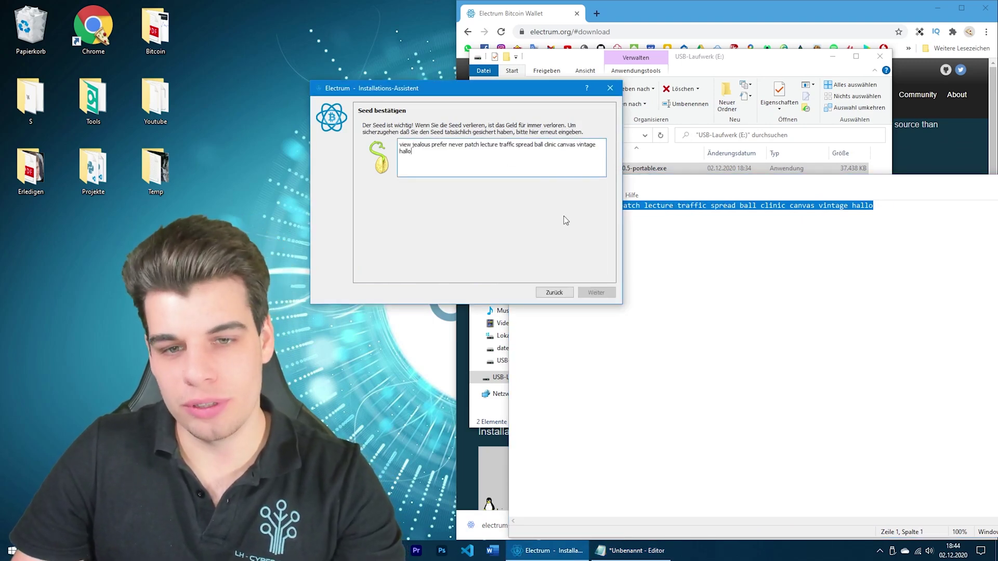
pyautogui.press('BackSpace')
pyautogui.press('BackSpace')
pyautogui.press('BackSpace')
pyautogui.press('BackSpace')
pyautogui.press('BackSpace')
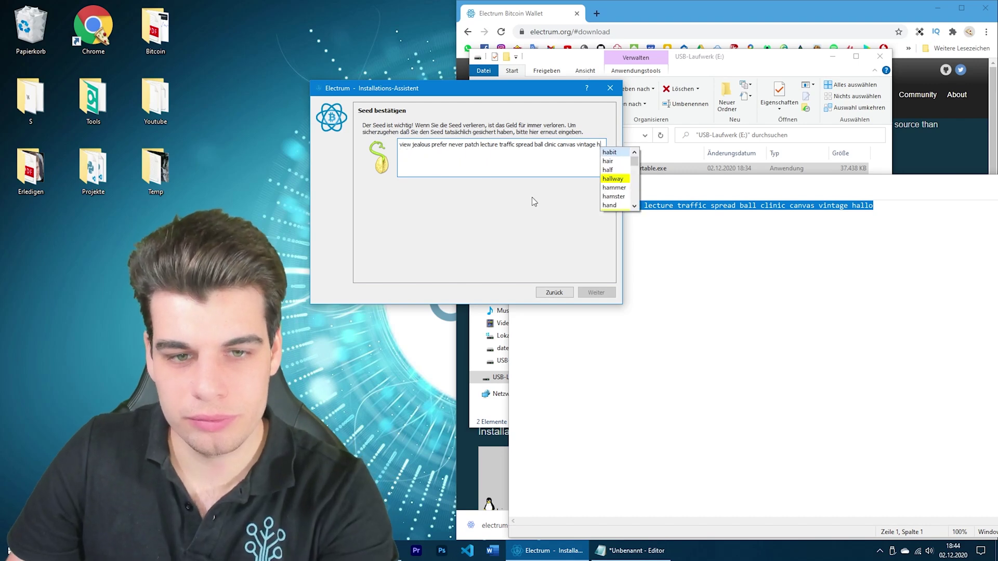
pyautogui.press('BackSpace')
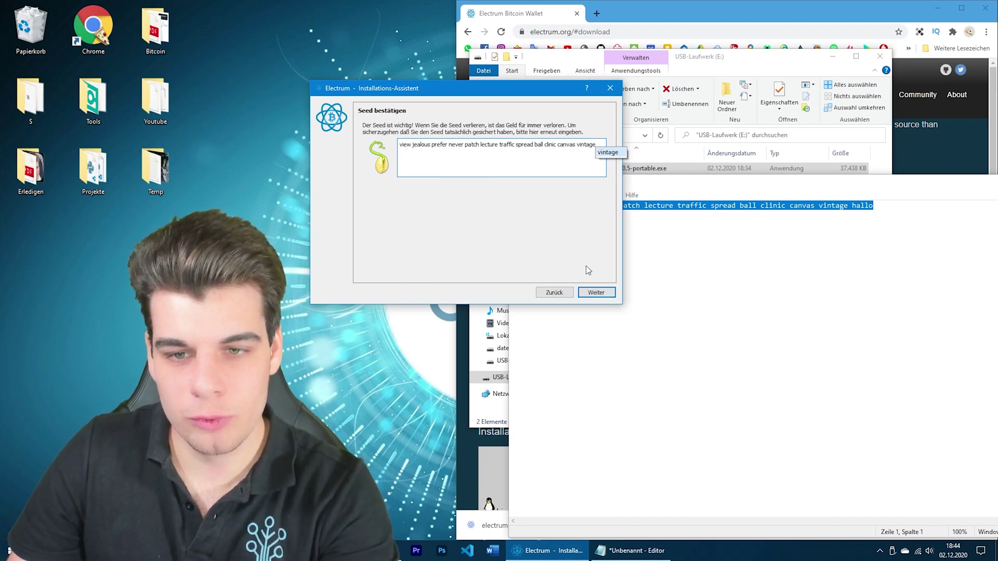
pyautogui.click(595, 292)
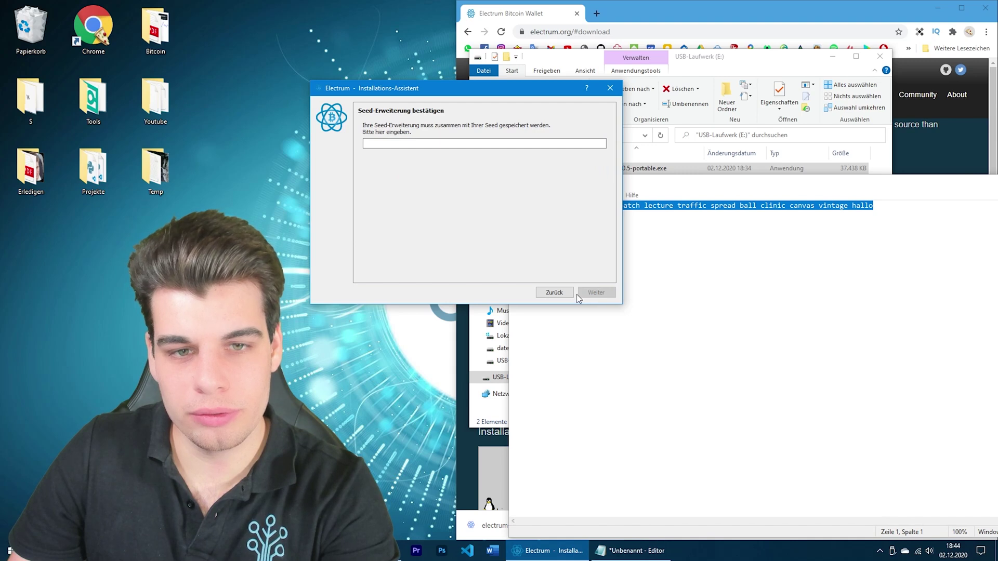
pyautogui.click(557, 295)
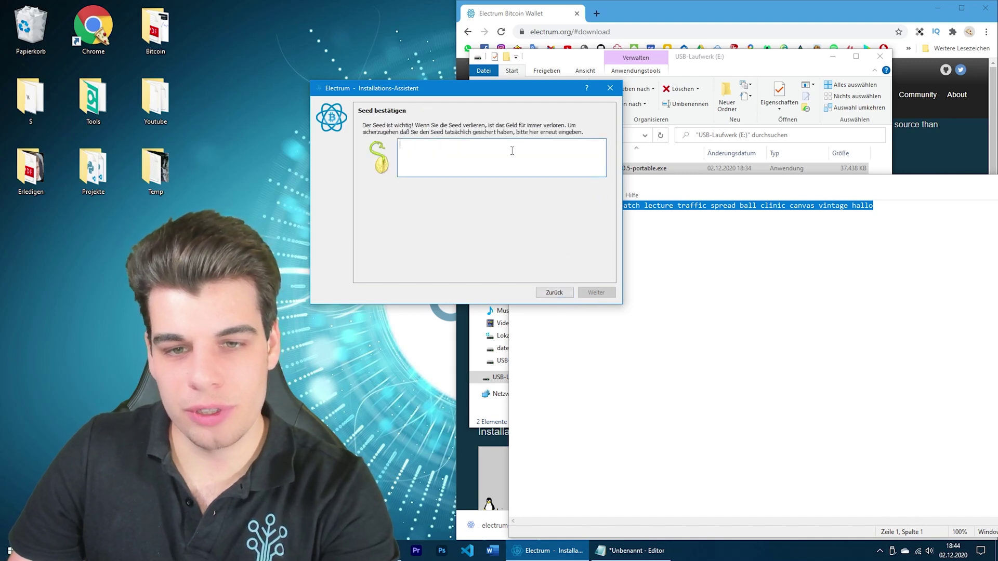
# Re-paste only the twelve seed words from the notes and submit the seed
pyautogui.click(824, 207)
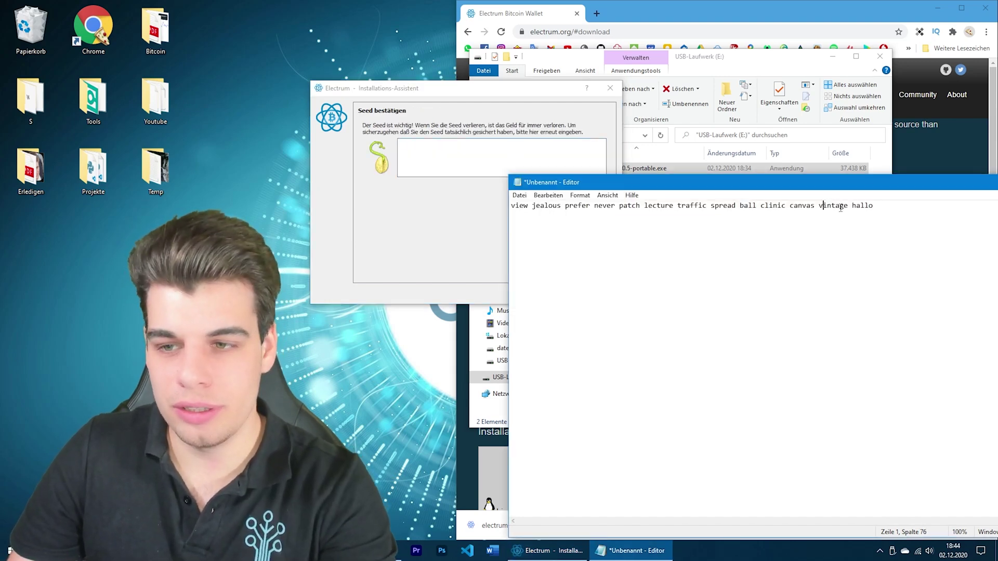
pyautogui.moveTo(850, 206); pyautogui.dragTo(511, 206)
pyautogui.click(432, 143)
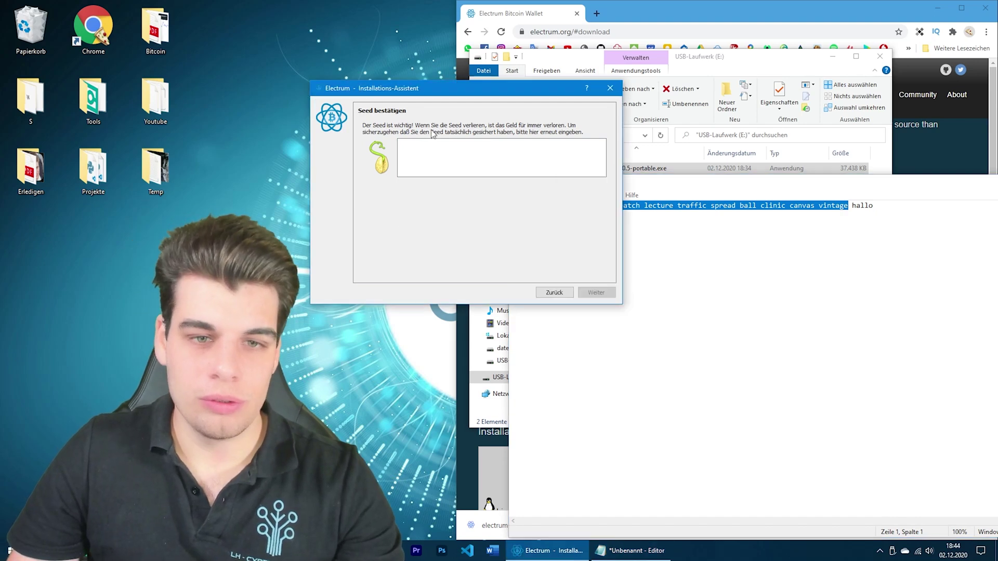
pyautogui.rightClick(432, 142)
pyautogui.click(463, 204)
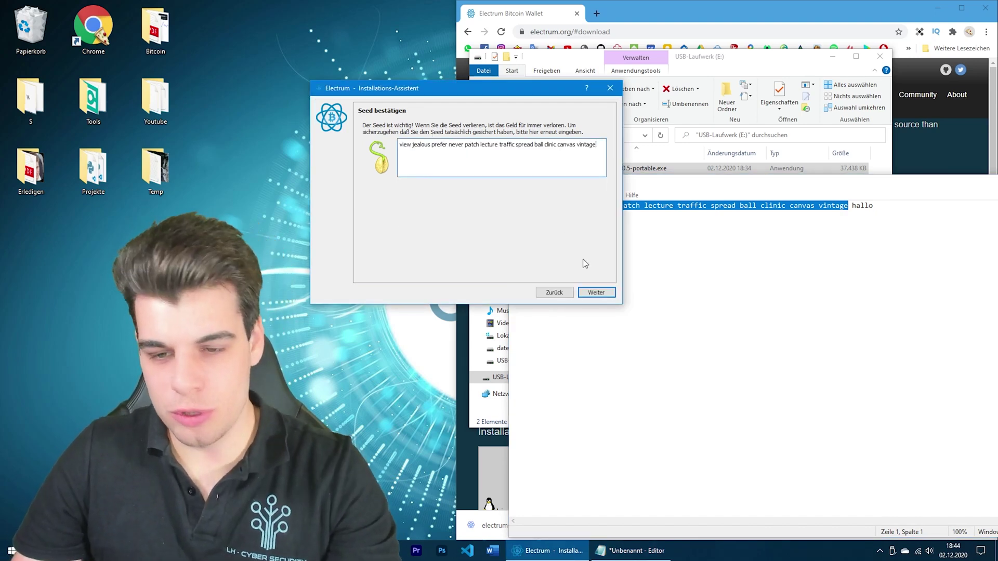
pyautogui.click(593, 293)
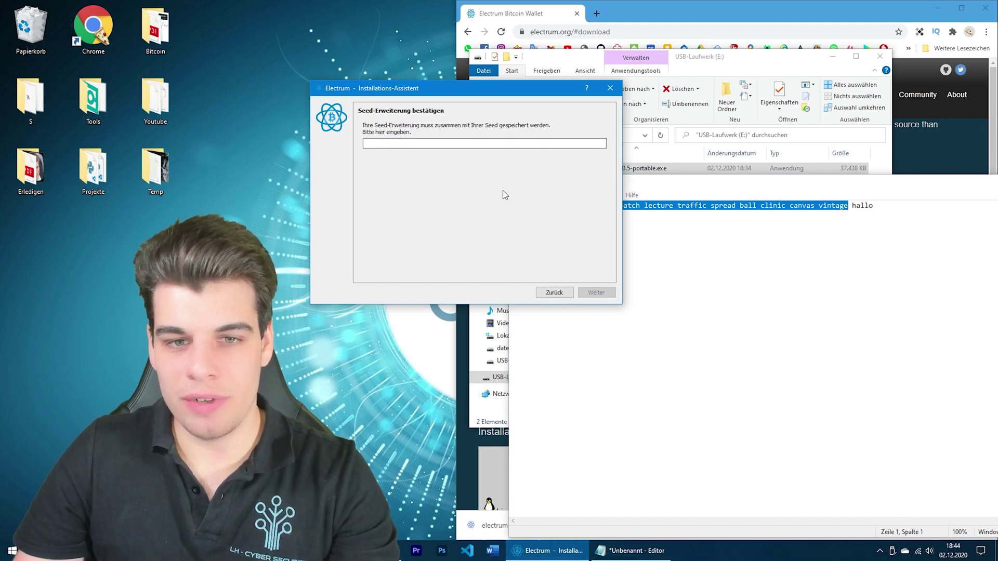
# Paste the extension word from the notes into the extension confirmation field and continue
pyautogui.click(908, 221)
pyautogui.moveTo(874, 207); pyautogui.dragTo(852, 207)
pyautogui.hotkey('ctrl', 'c')
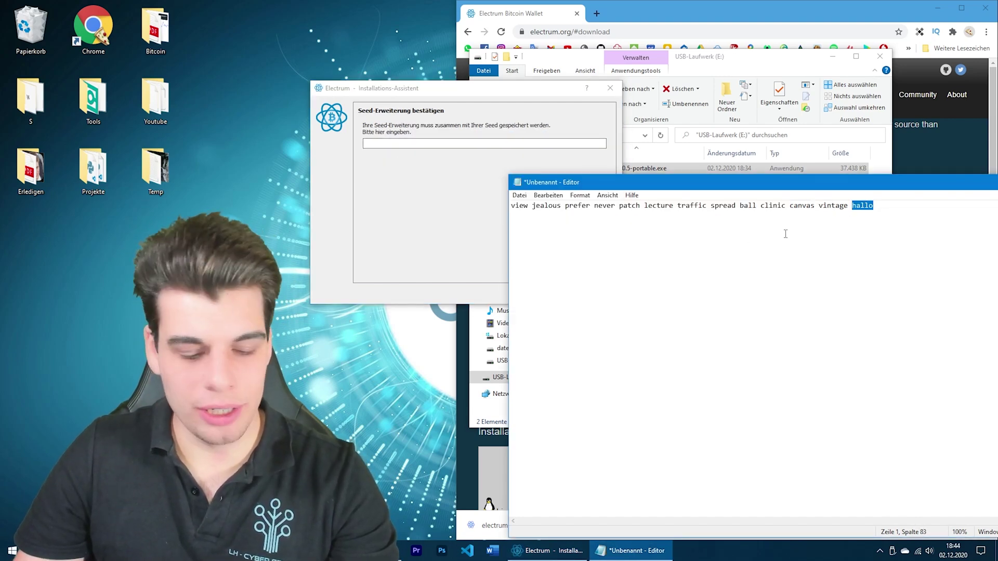
pyautogui.click(470, 157)
pyautogui.hotkey('ctrl', 'v')
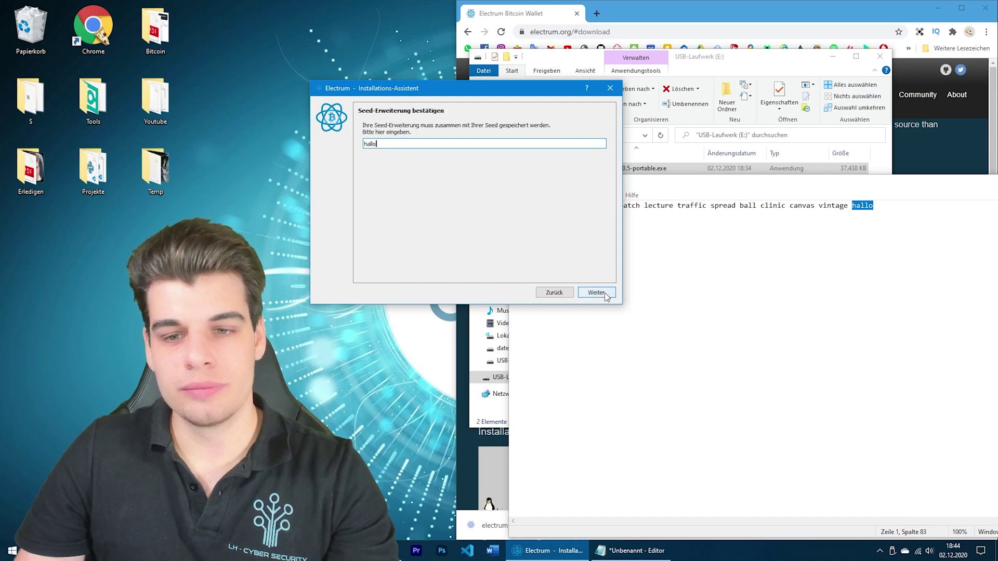
pyautogui.click(597, 292)
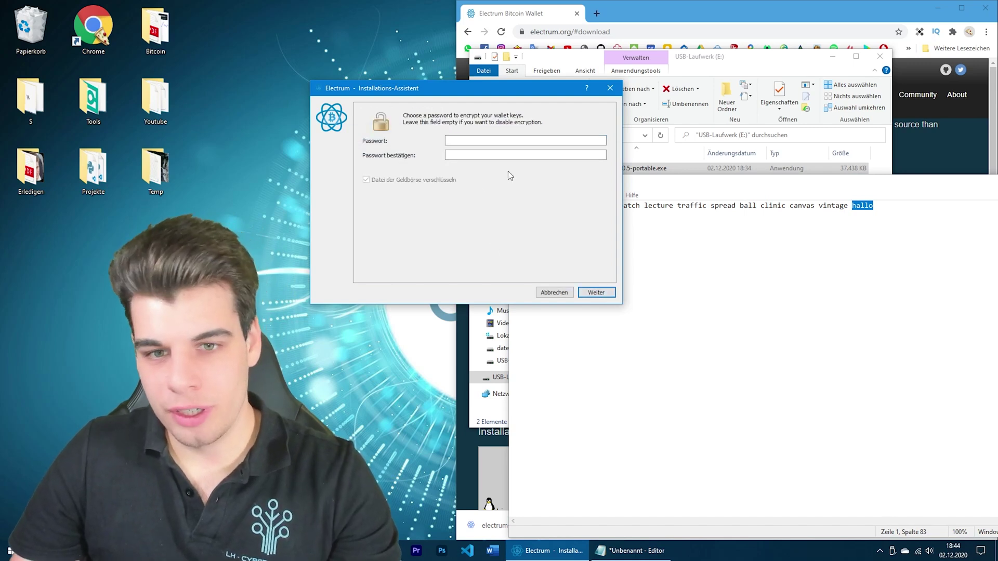
# Enter and confirm a wallet password with file encryption enabled, then finish setup
pyautogui.click(517, 141)
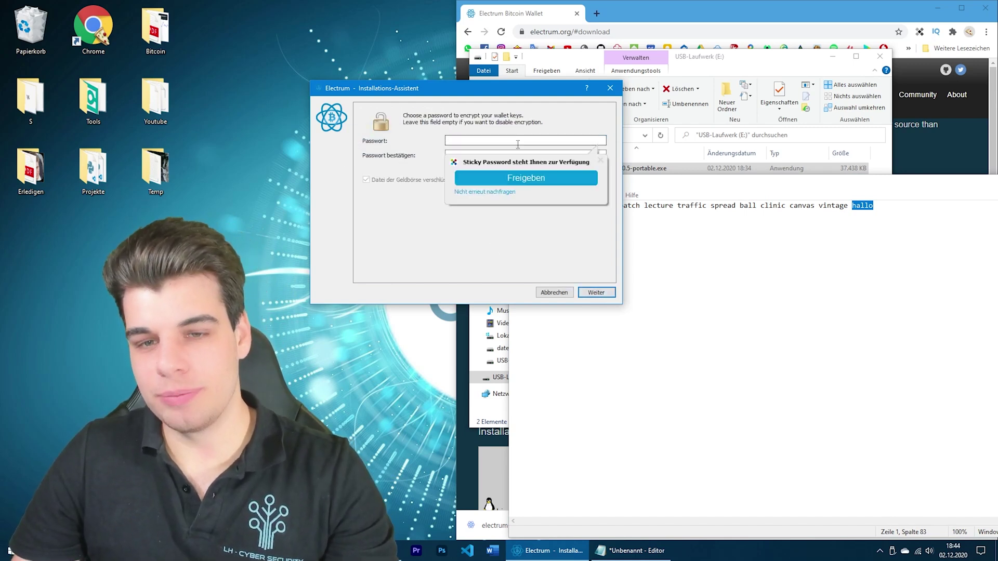
pyautogui.click(601, 161)
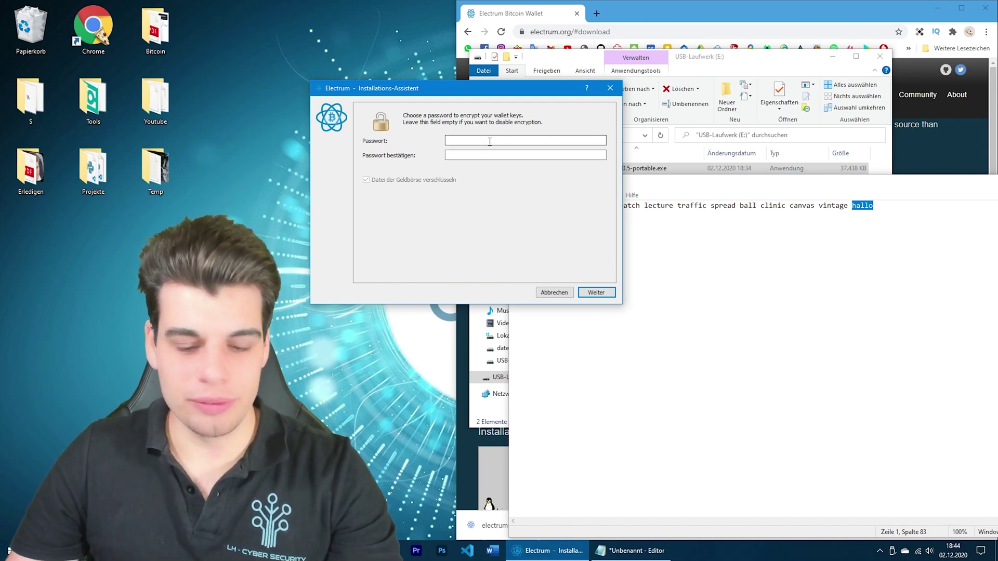
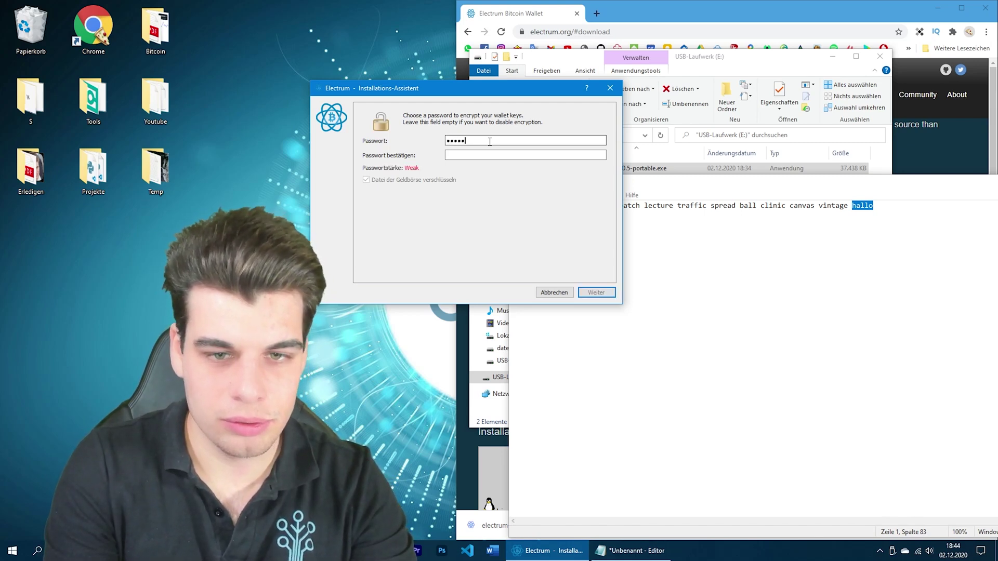
pyautogui.press('Tab')
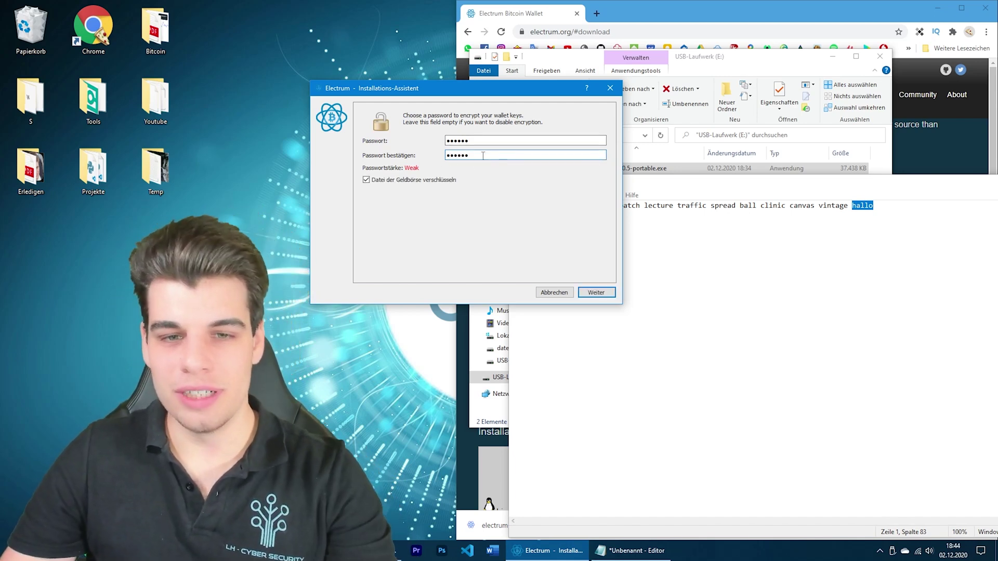
pyautogui.moveTo(500, 154); pyautogui.dragTo(414, 151)
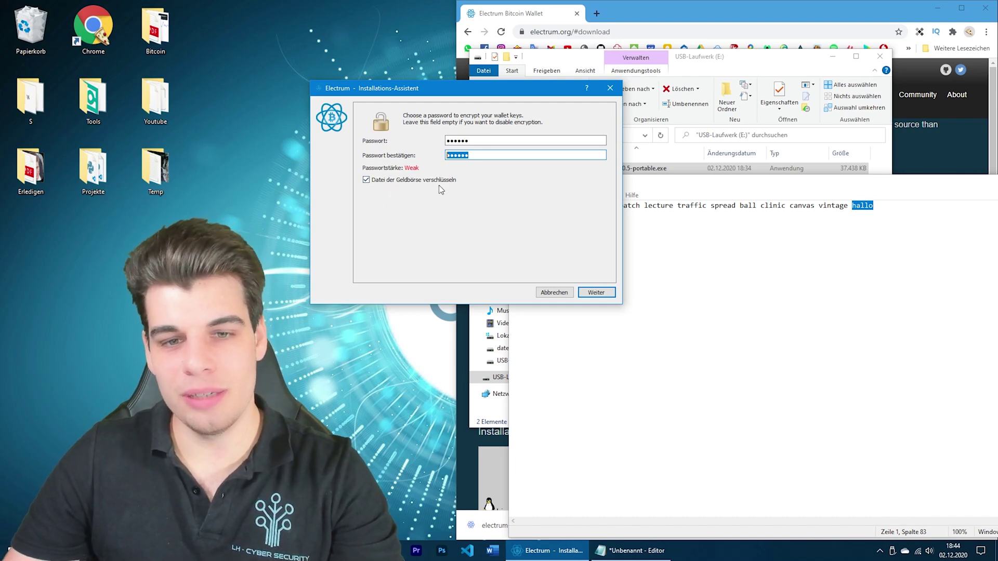
pyautogui.click(596, 294)
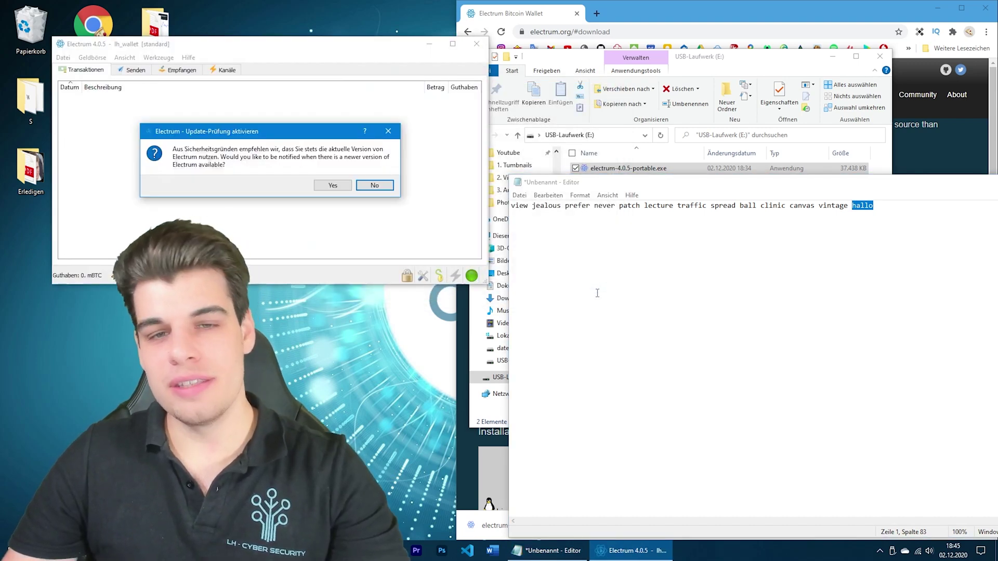
# Add a password line to the notes, decline update notifications, and move the lh_wallet window over Notepad
pyautogui.click(931, 243)
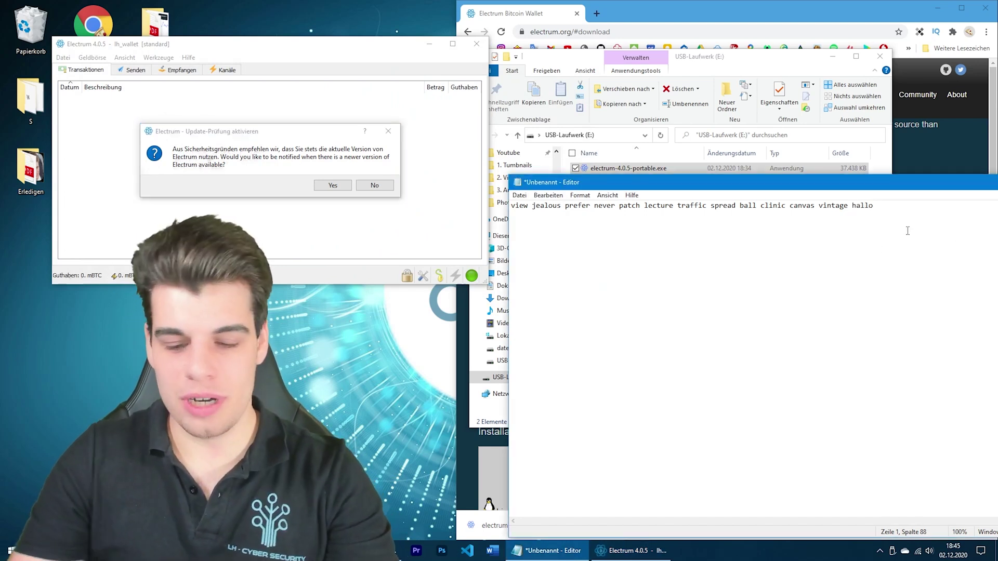
pyautogui.press('Return')
pyautogui.write('passwort')
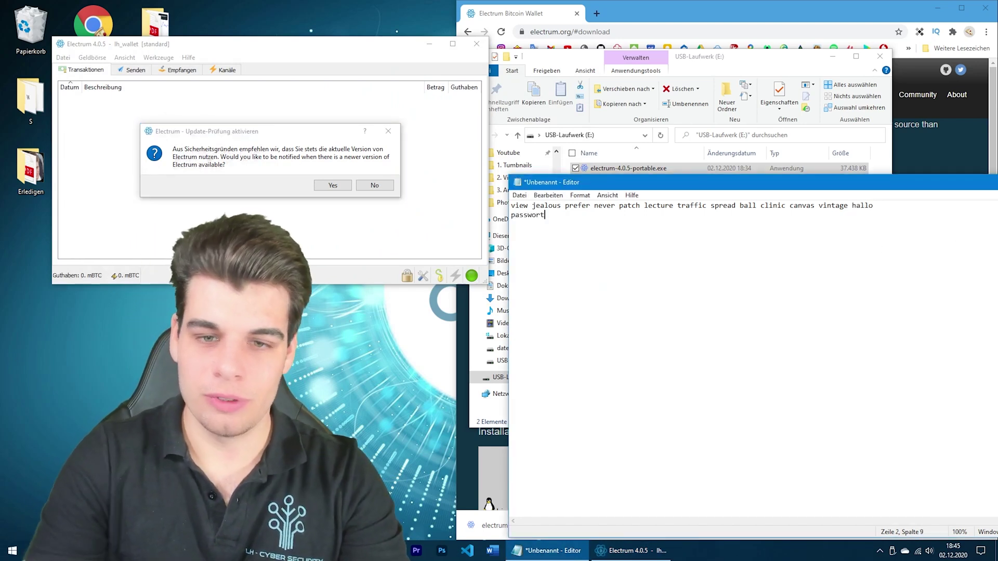
pyautogui.click(375, 185)
pyautogui.moveTo(340, 44); pyautogui.dragTo(679, 94)
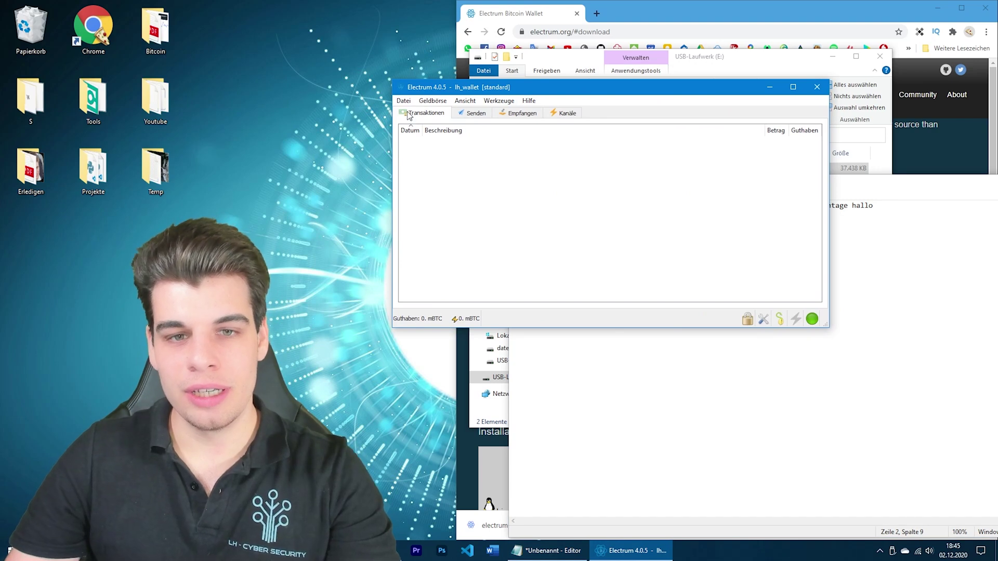
# In Electrum's preferences, set the interface language to German and the base unit to BTC
pyautogui.click(496, 104)
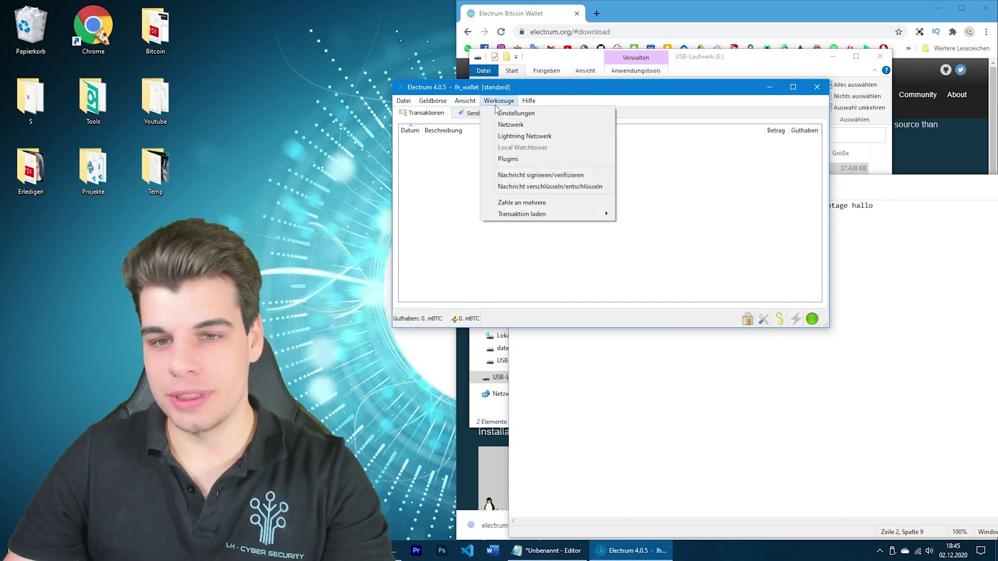
pyautogui.click(489, 112)
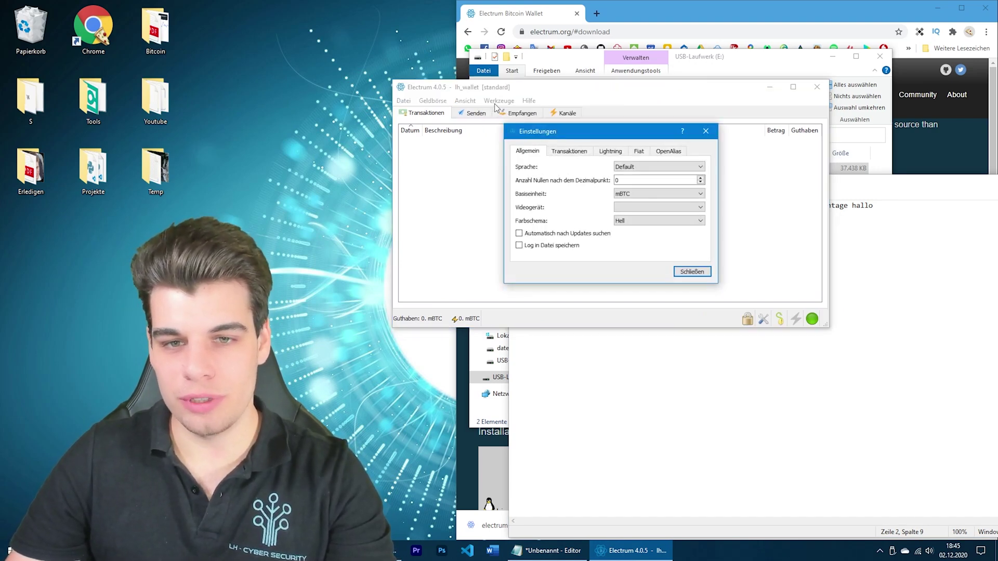
pyautogui.click(714, 133)
pyautogui.click(498, 101)
pyautogui.click(494, 113)
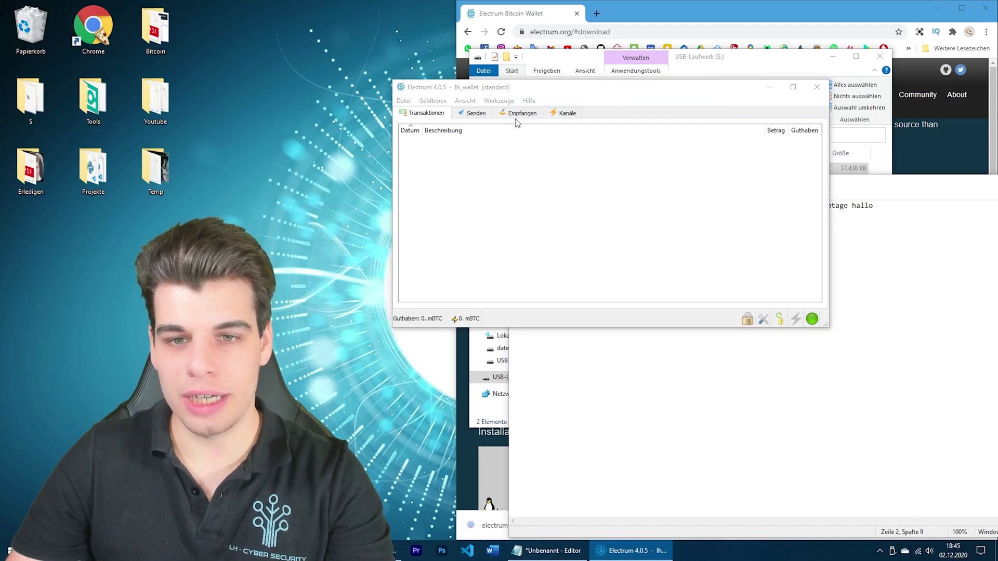
pyautogui.moveTo(568, 138); pyautogui.dragTo(526, 136)
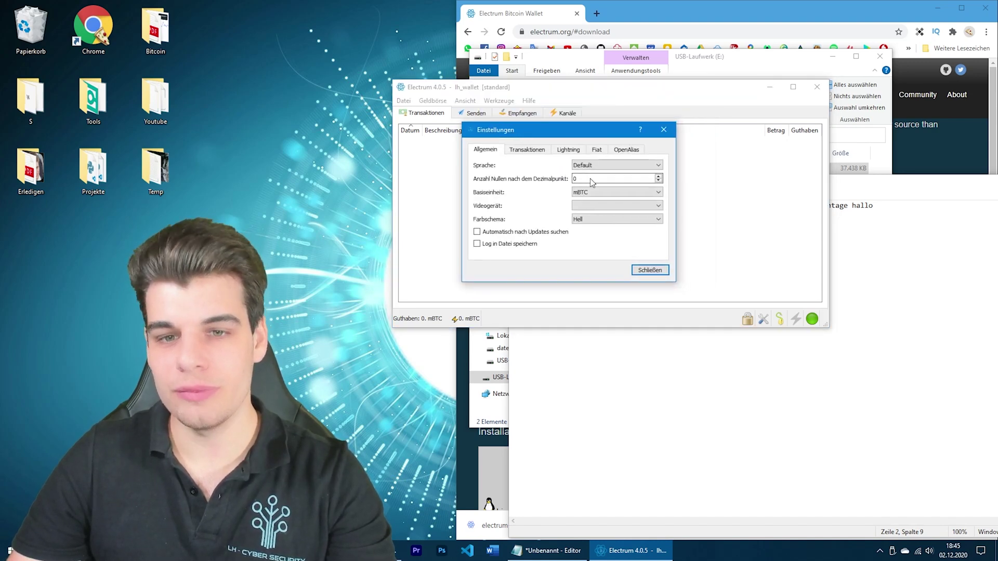
pyautogui.click(596, 166)
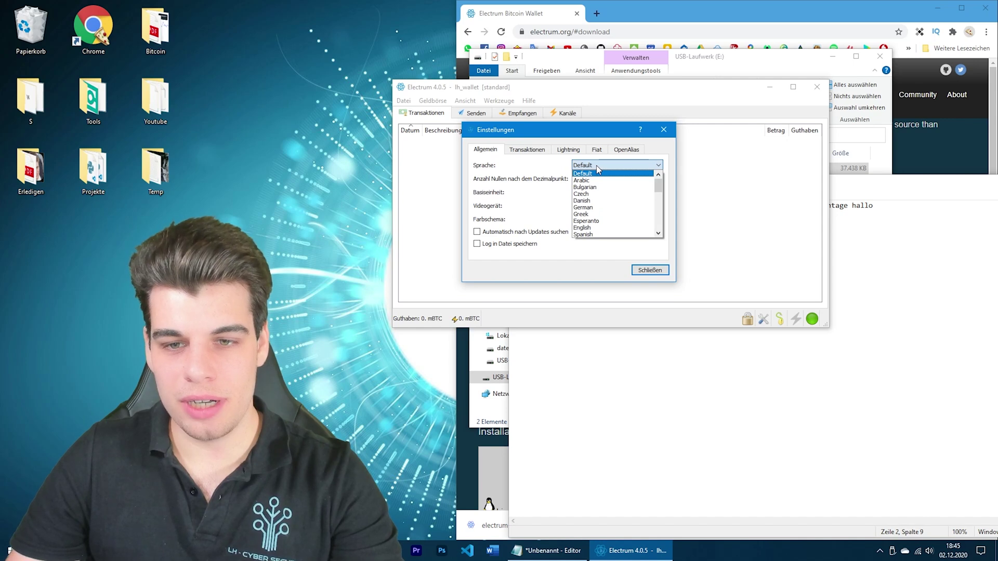
pyautogui.click(593, 208)
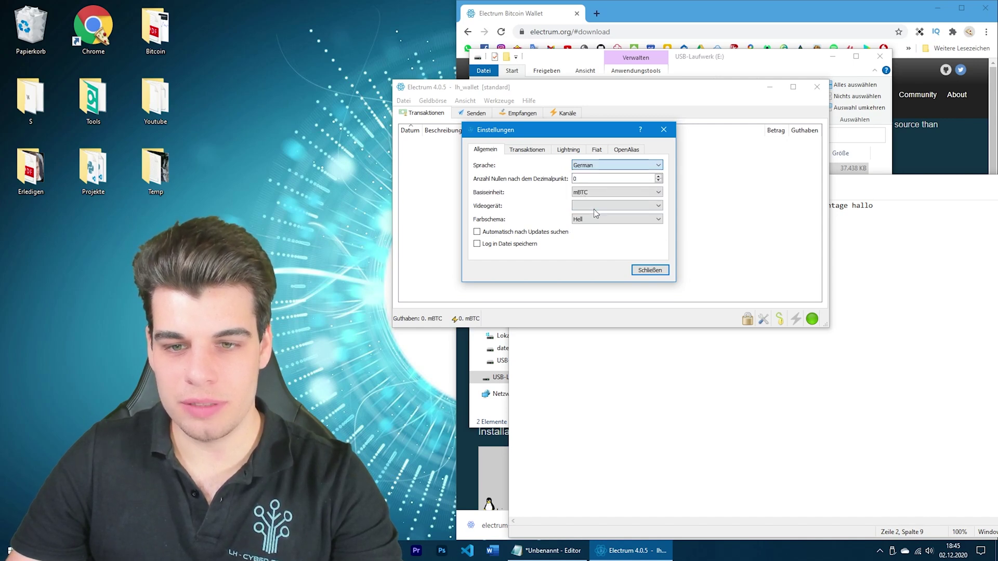
pyautogui.click(623, 191)
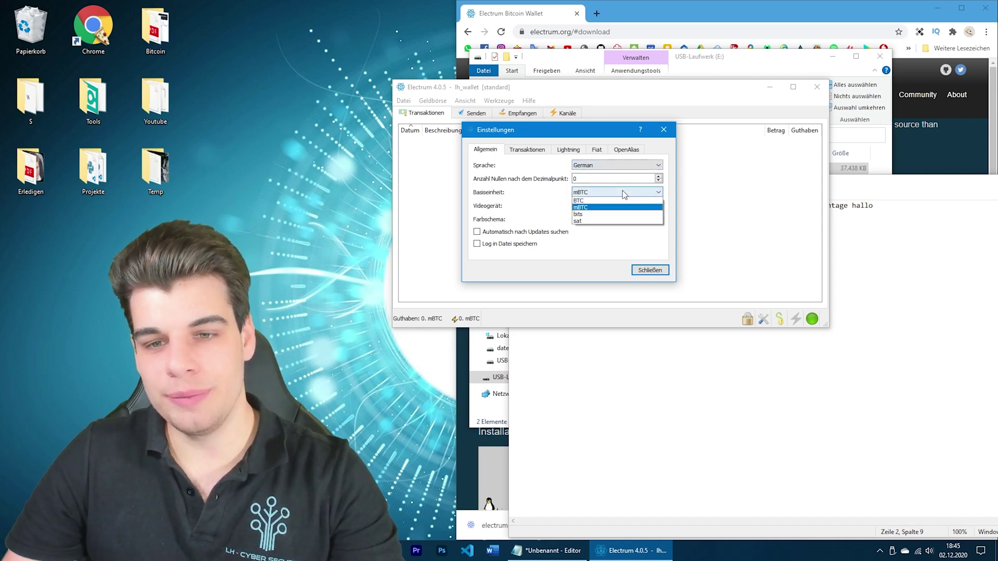
pyautogui.click(616, 201)
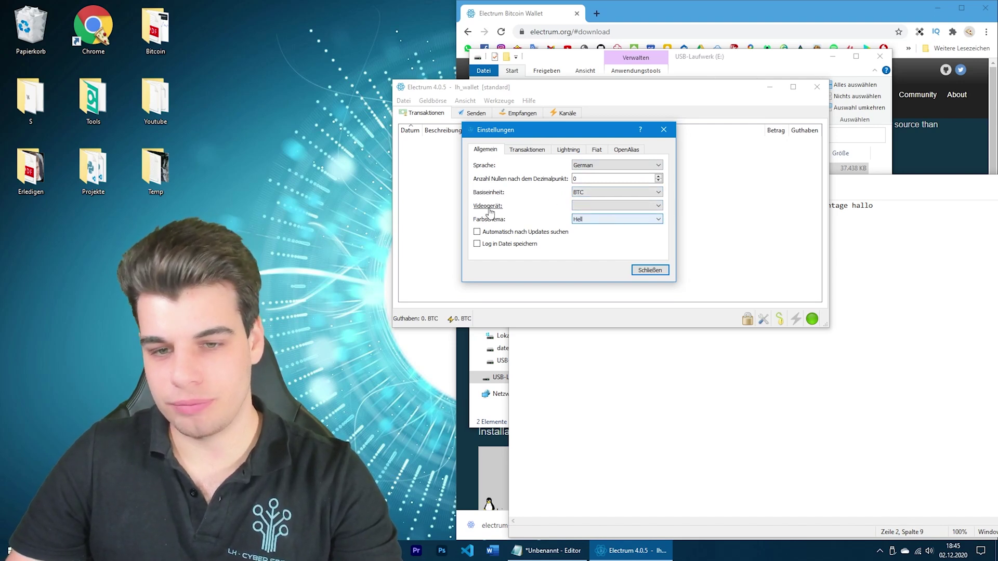
# Choose EUR as the fiat currency on the Fiat tab and close the preferences
pyautogui.click(510, 149)
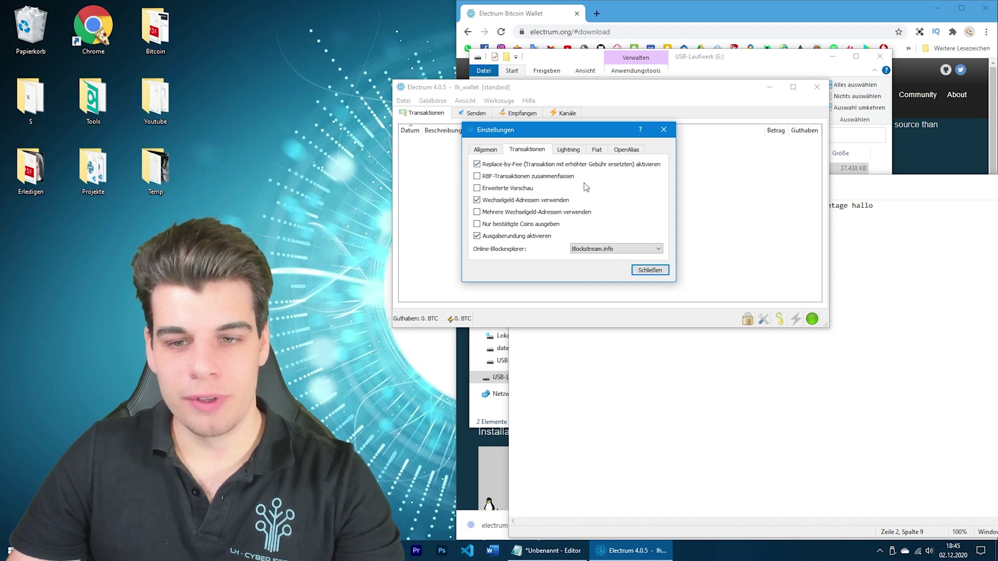
pyautogui.click(583, 152)
pyautogui.click(598, 152)
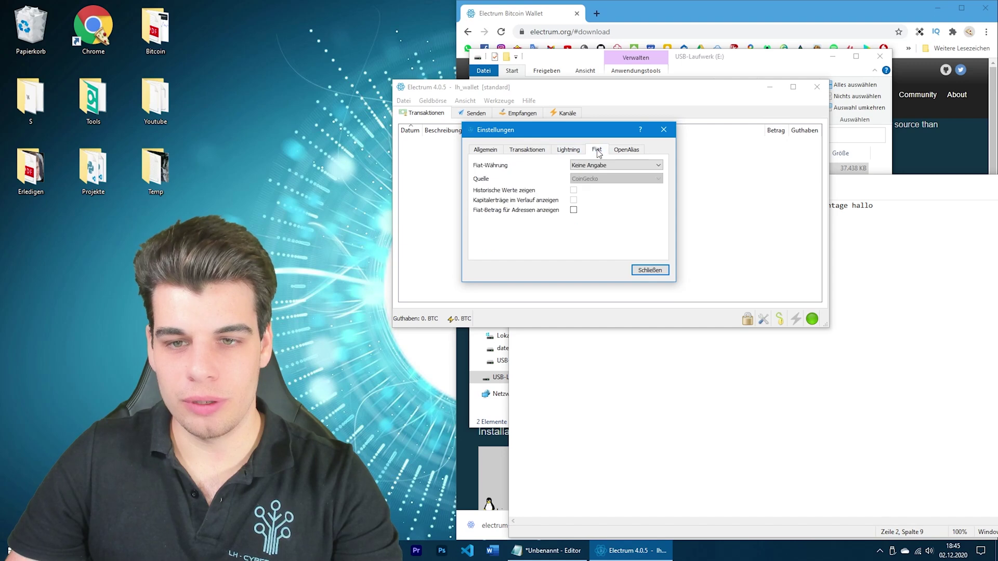
pyautogui.click(619, 166)
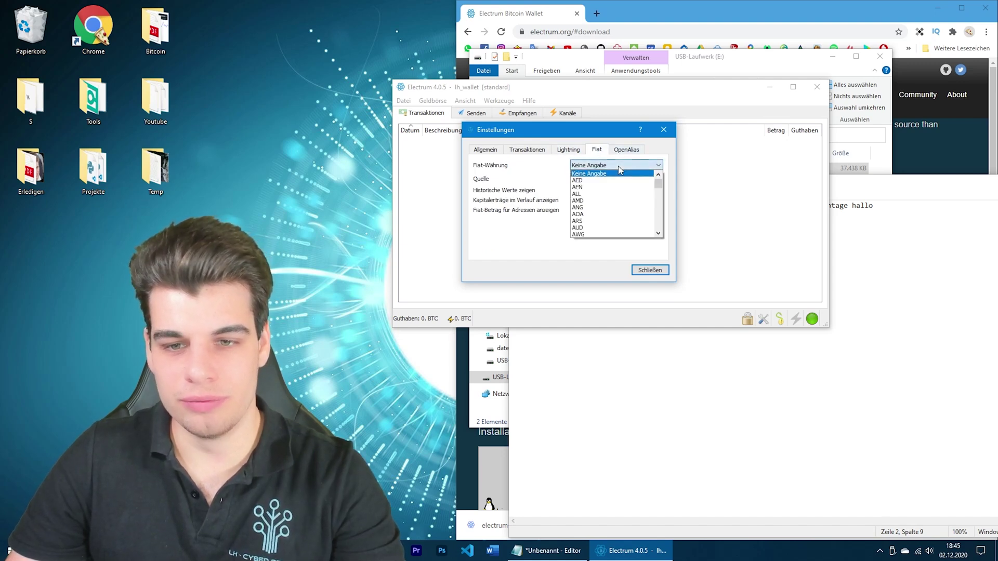
pyautogui.press('e')
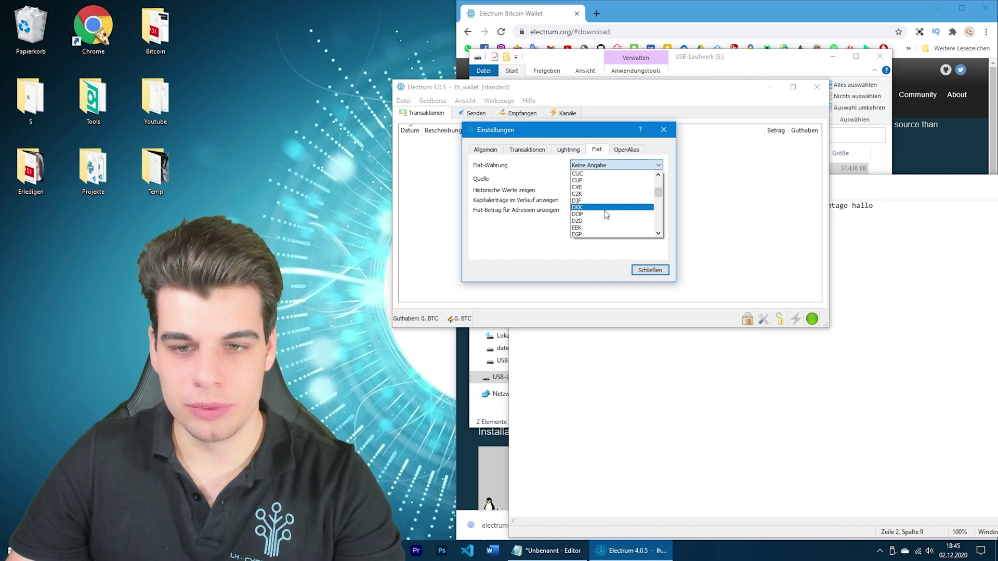
pyautogui.scroll(10, 605, 207)
pyautogui.scroll(-8, 604, 206)
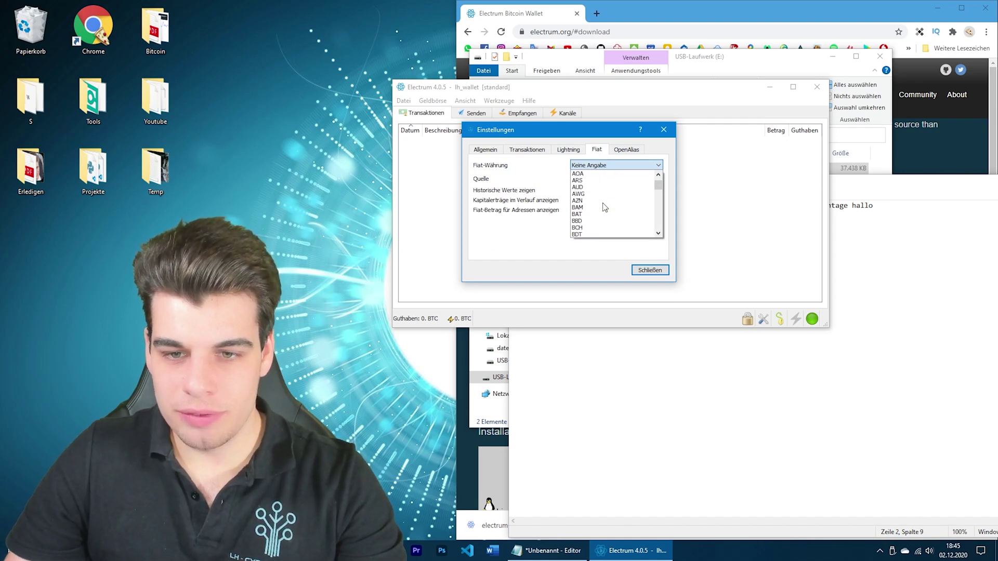
pyautogui.scroll(-7, 605, 207)
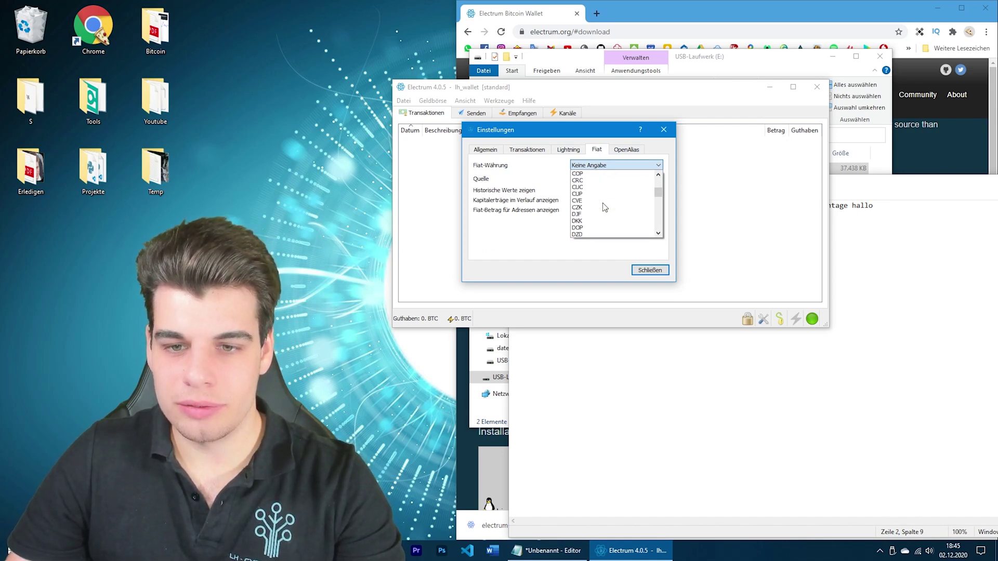
pyautogui.click(603, 187)
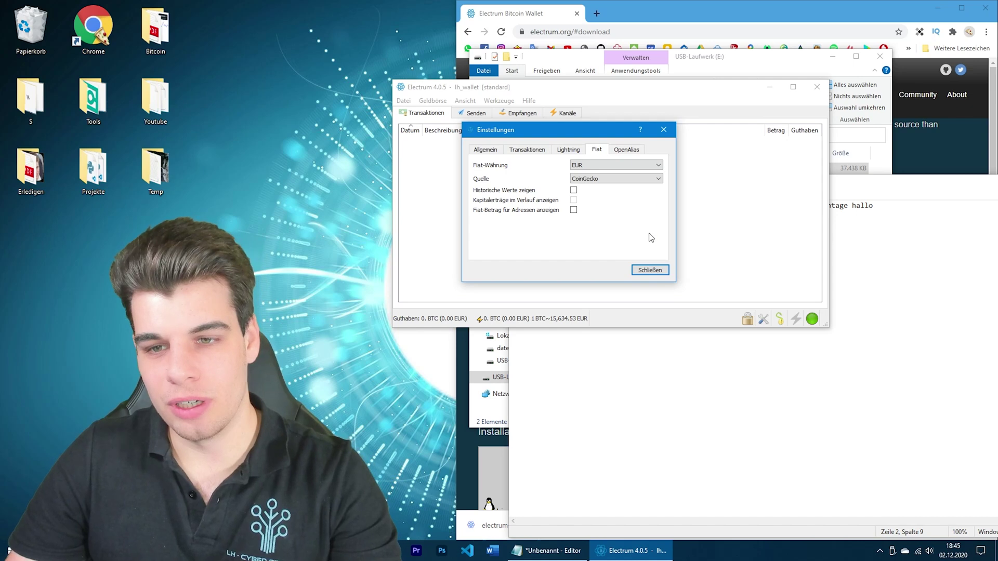
pyautogui.click(625, 150)
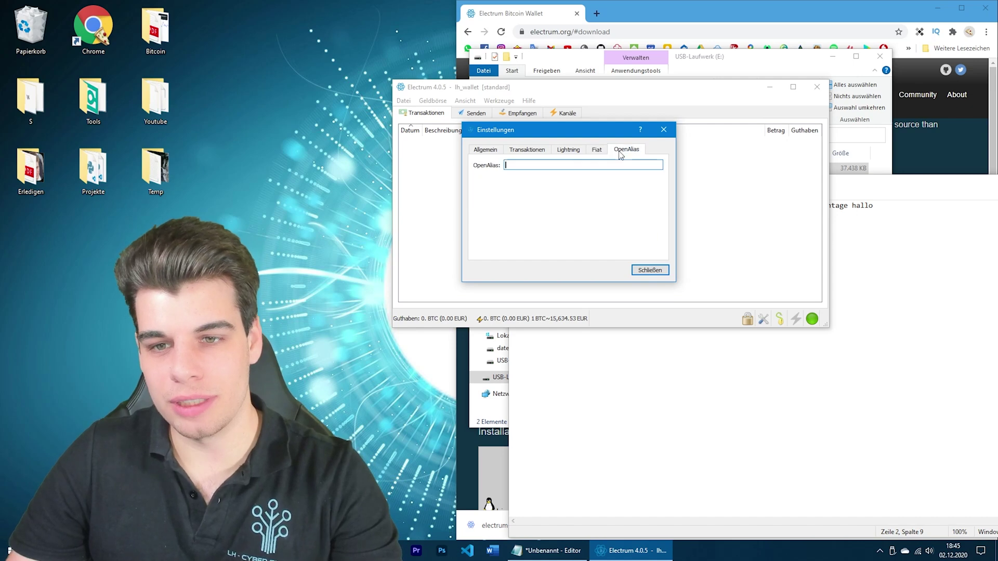
pyautogui.click(649, 270)
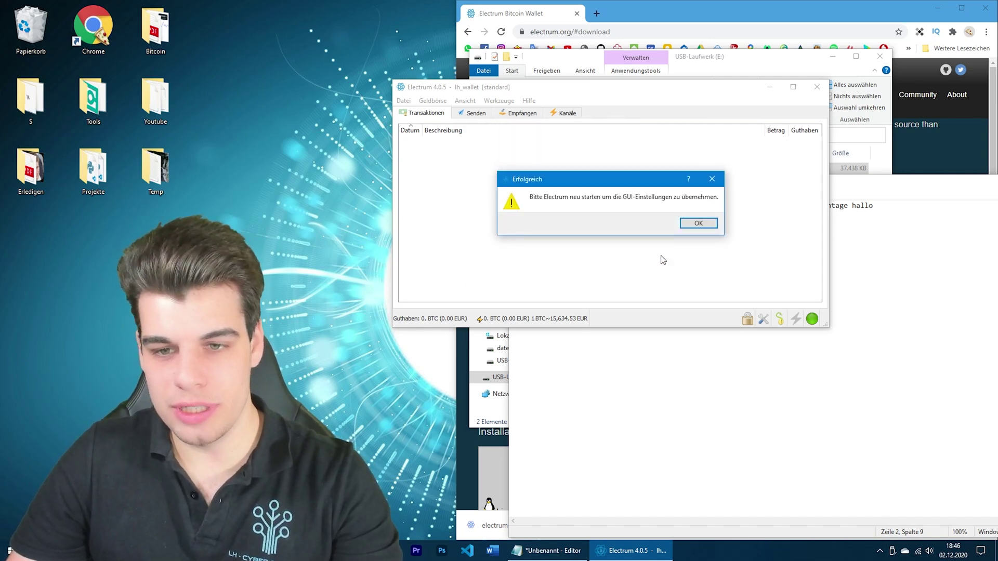
# Acknowledge the restart notice and quit Electrum so it restarts in German
pyautogui.click(697, 223)
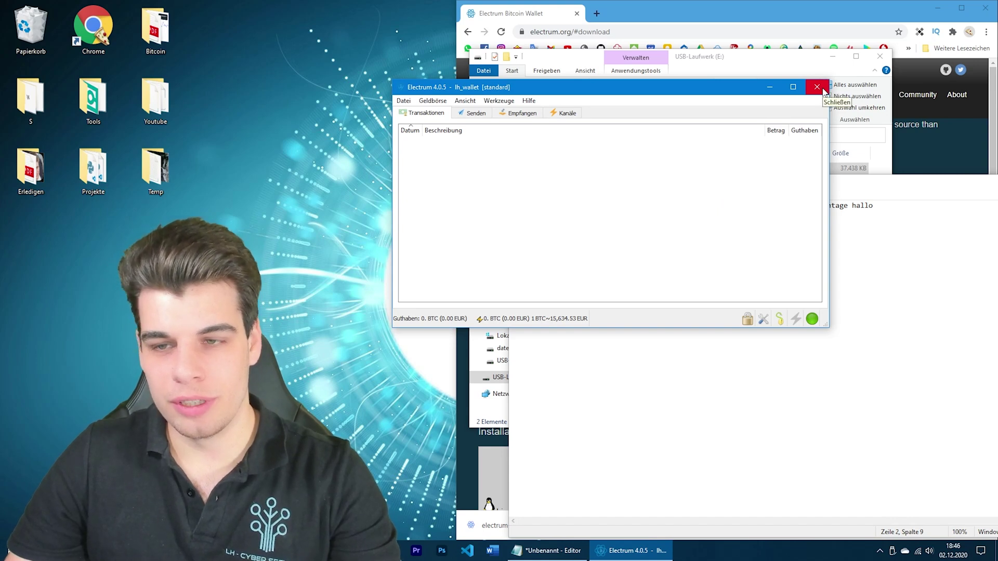
pyautogui.click(817, 87)
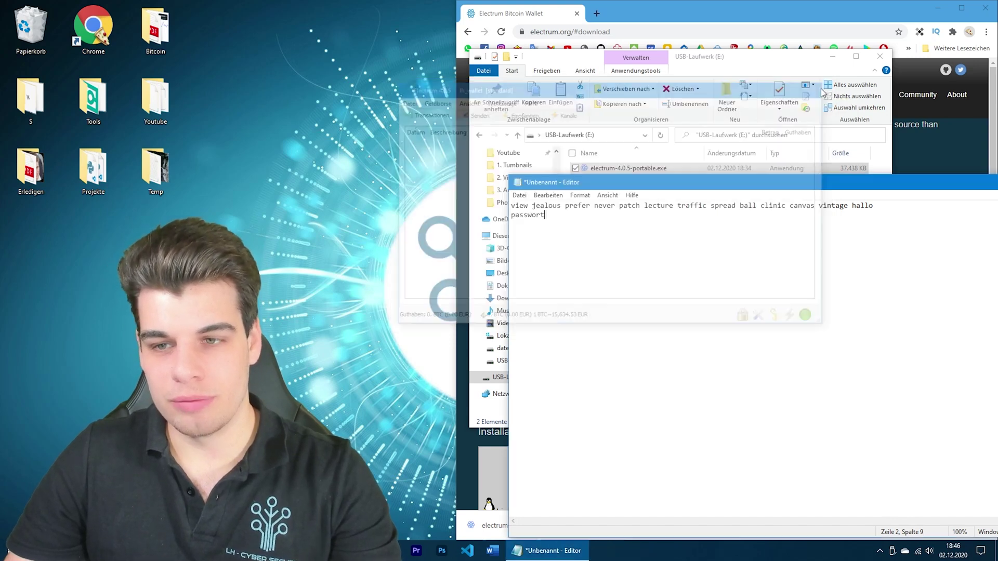
pyautogui.click(684, 61)
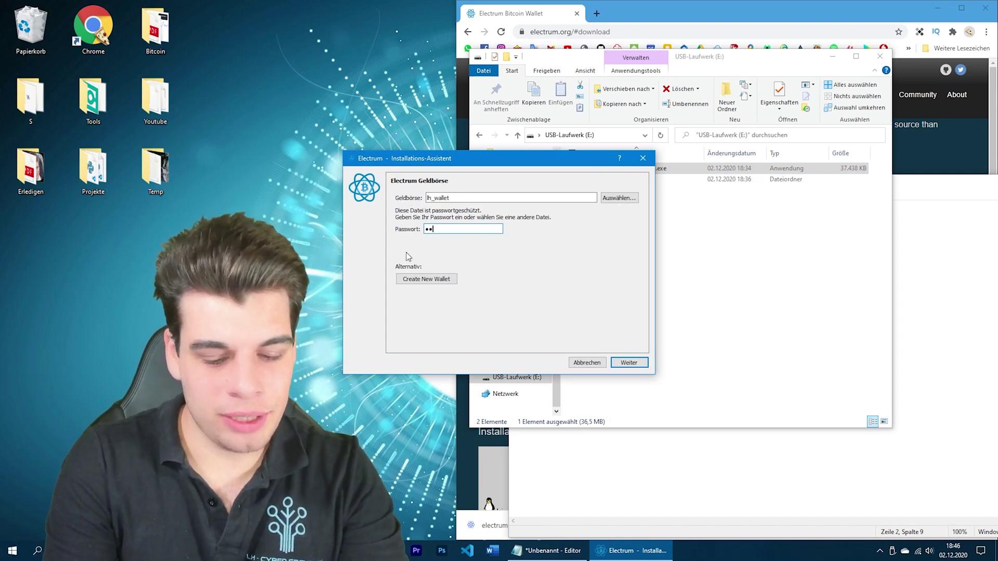
# Unlock lh_wallet with its password, correcting a mistyped first attempt
pyautogui.write('*')
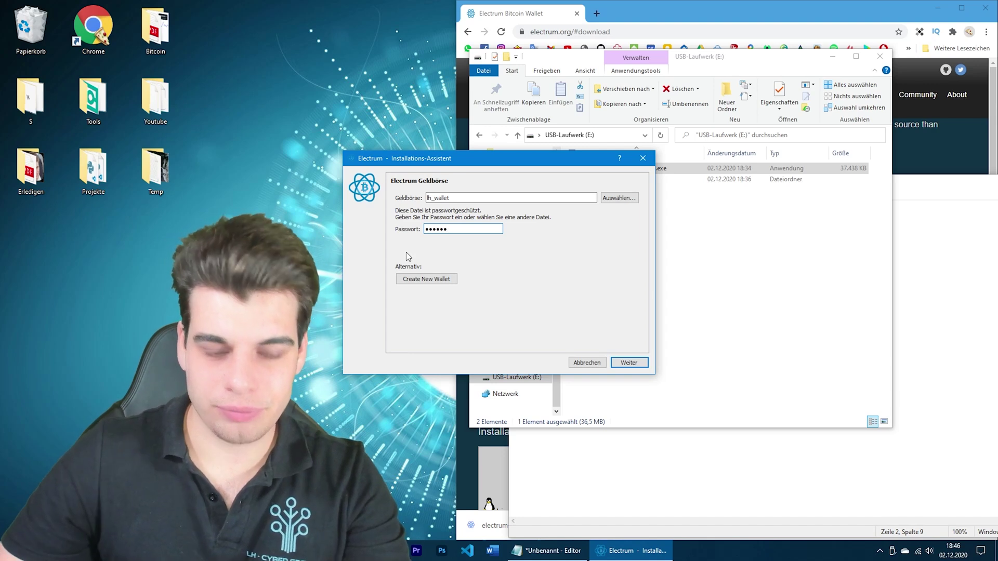
pyautogui.write('*')
pyautogui.click(629, 362)
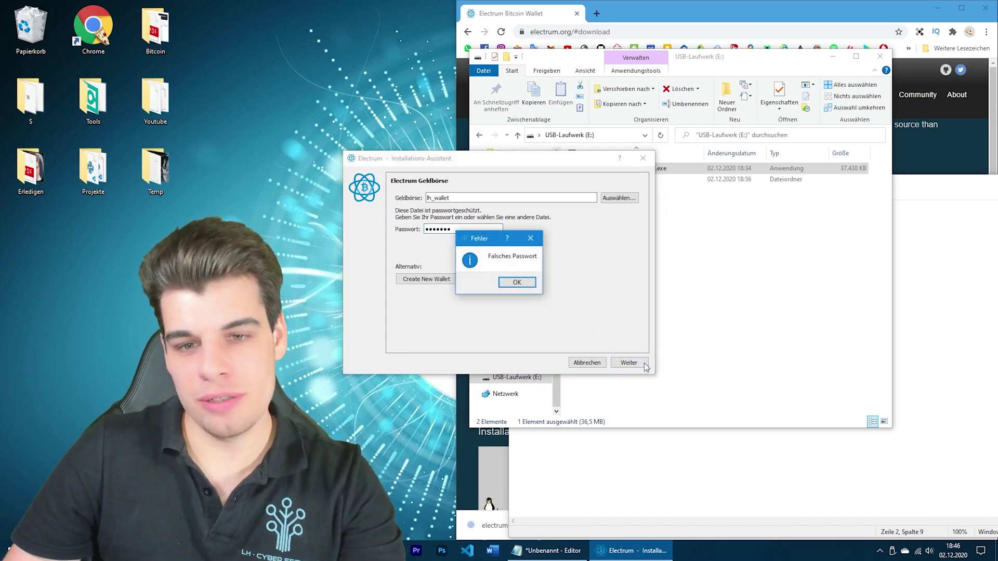
pyautogui.click(516, 283)
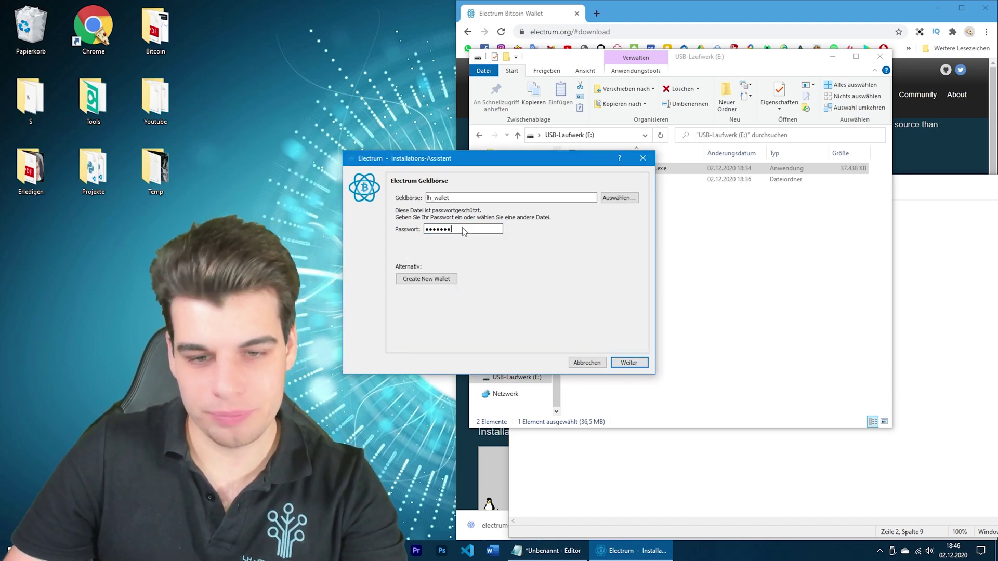
pyautogui.press('BackSpace')
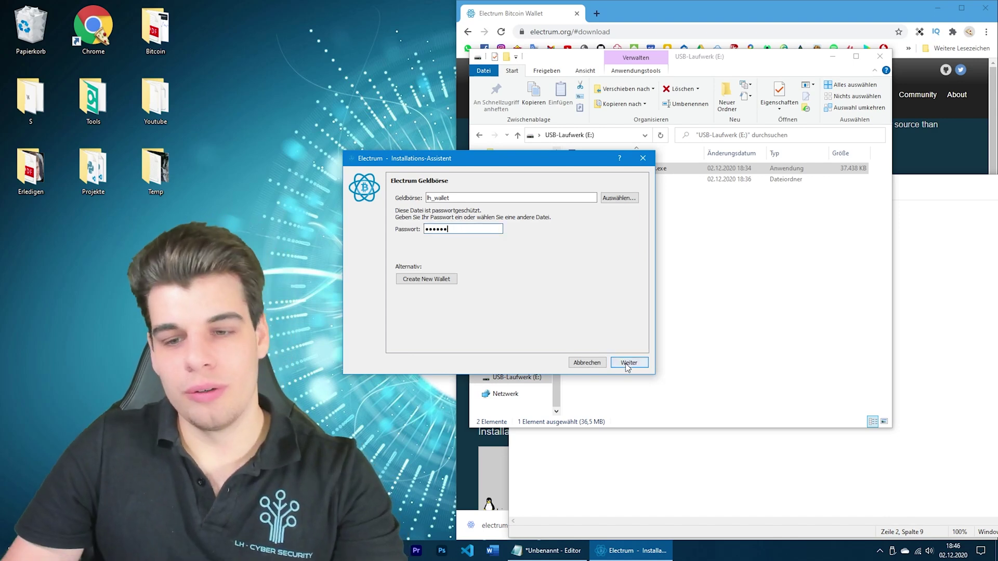
pyautogui.click(627, 362)
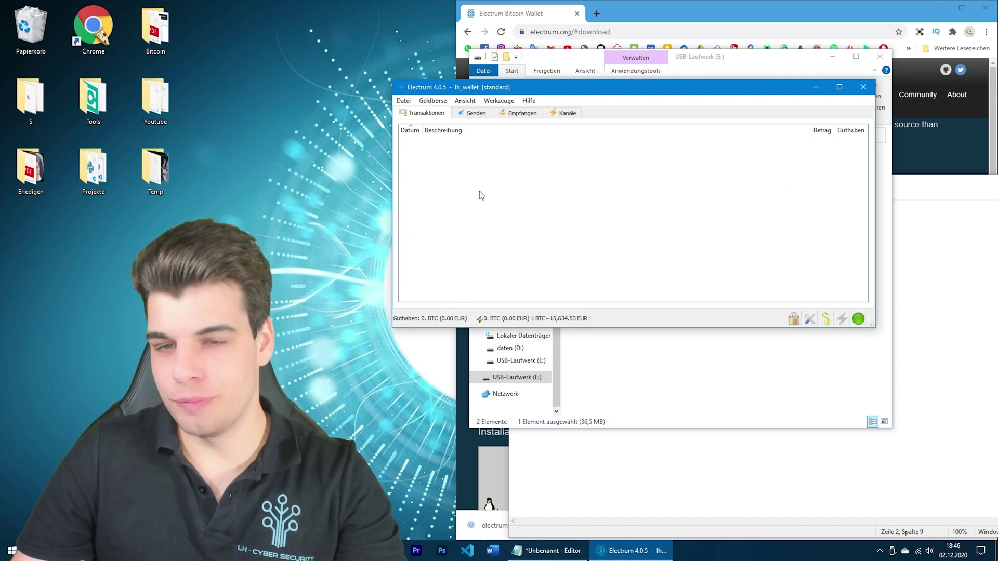
# Create a receive request described 'test' with a newly generated receiving address
pyautogui.click(472, 113)
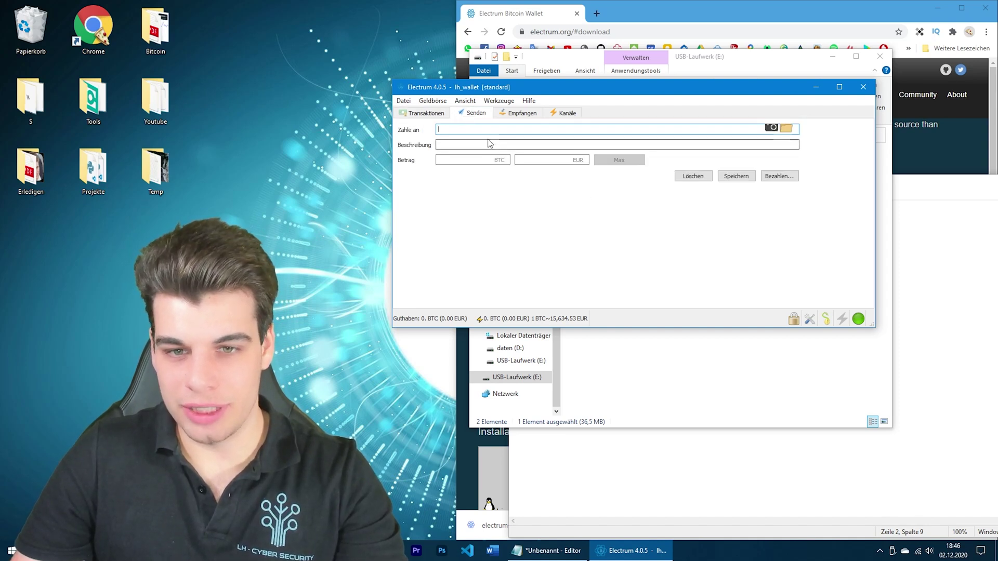
pyautogui.click(518, 112)
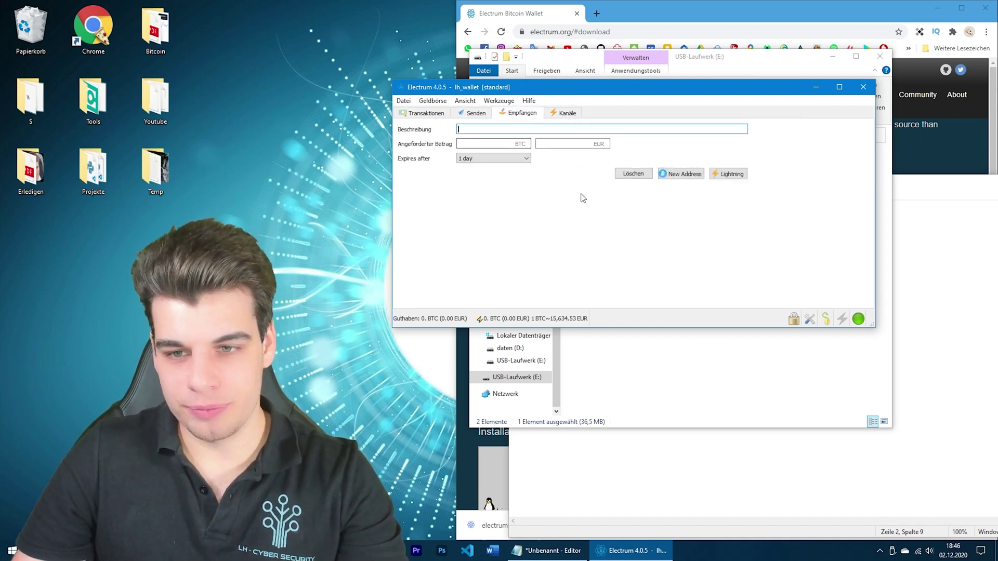
pyautogui.write('test')
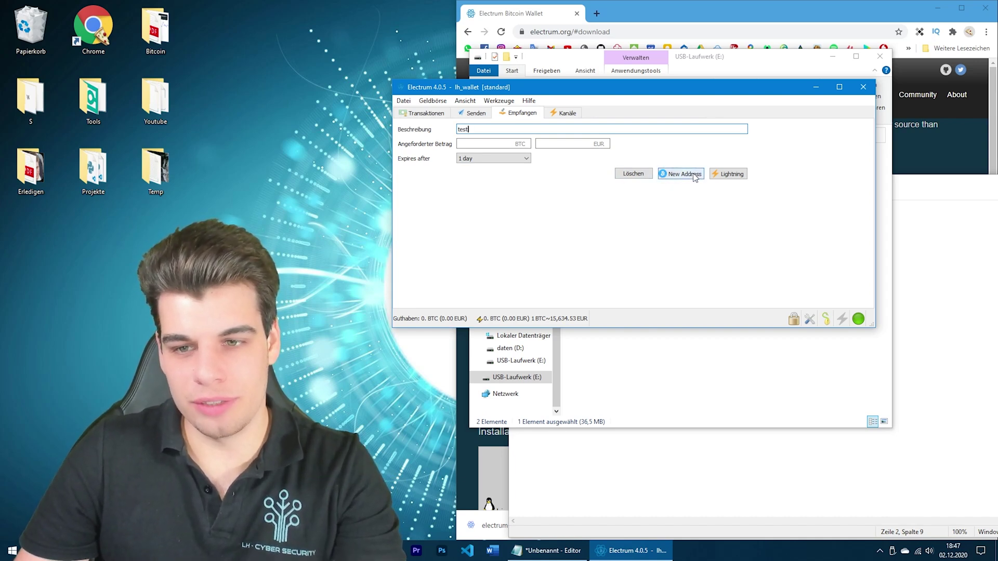
pyautogui.click(695, 177)
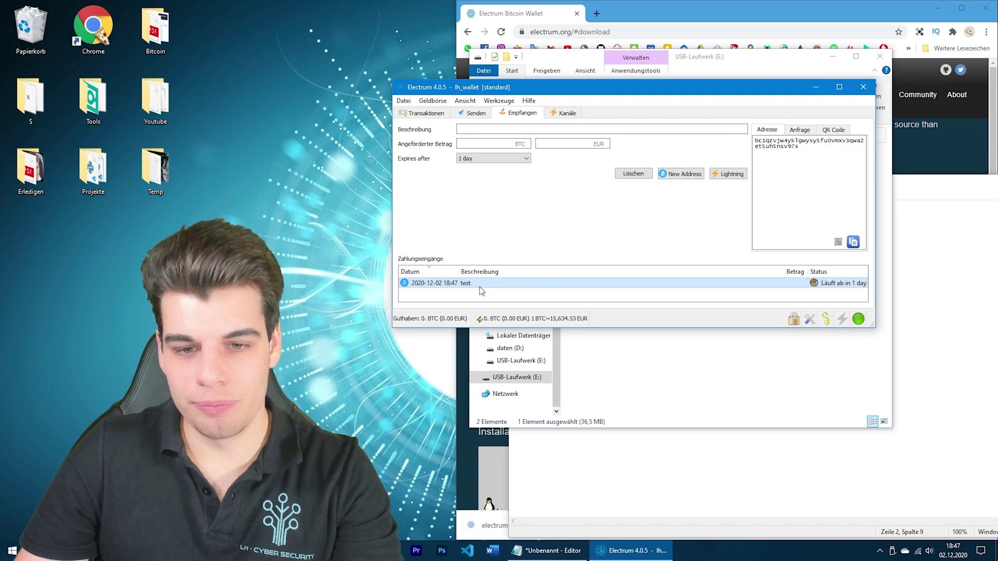
# Display the new receiving address as a QR code, close it, and select the address text
pyautogui.moveTo(808, 156); pyautogui.dragTo(755, 142)
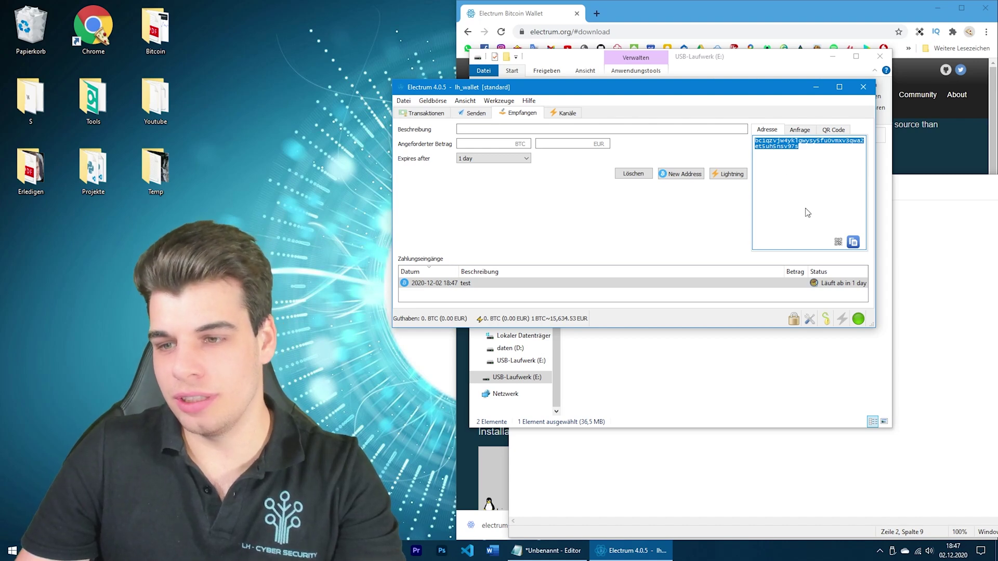
pyautogui.click(838, 243)
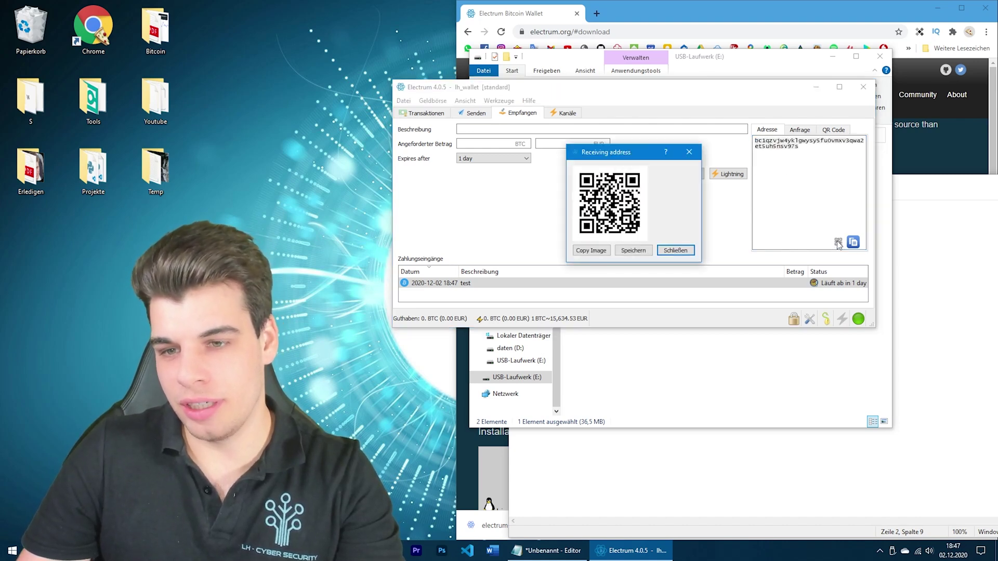
pyautogui.moveTo(618, 158); pyautogui.dragTo(589, 117)
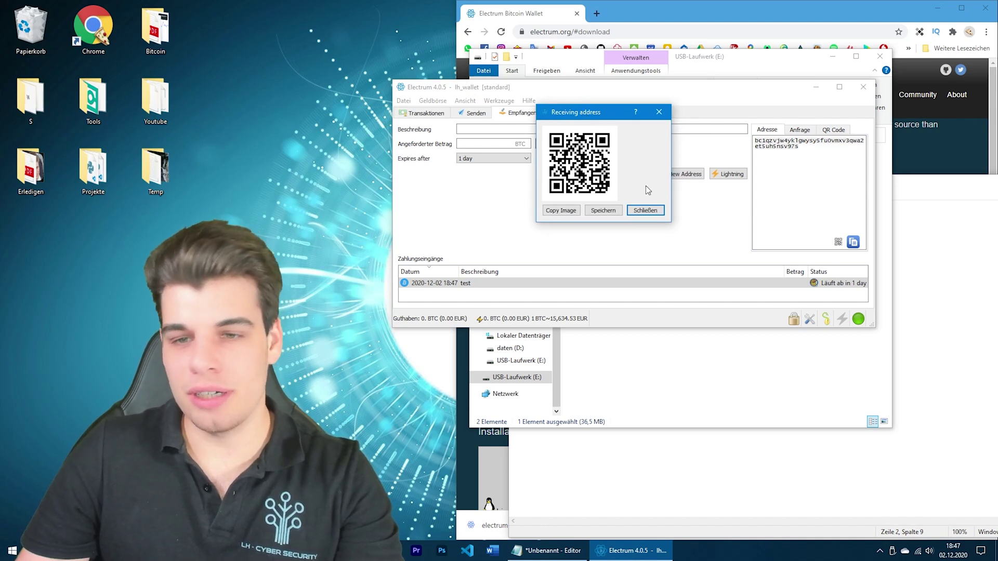
pyautogui.click(642, 211)
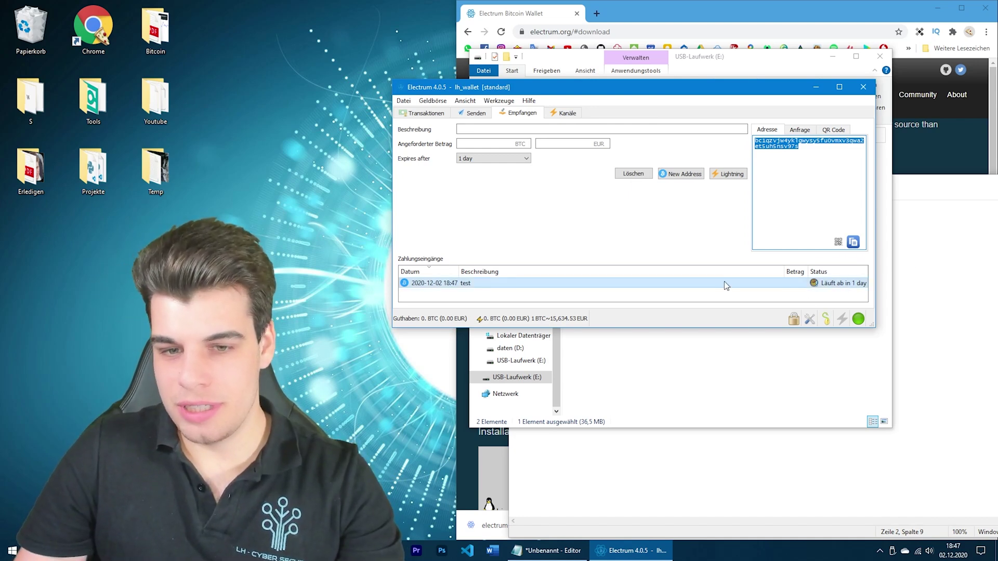
pyautogui.click(806, 151)
pyautogui.doubleClick(806, 151)
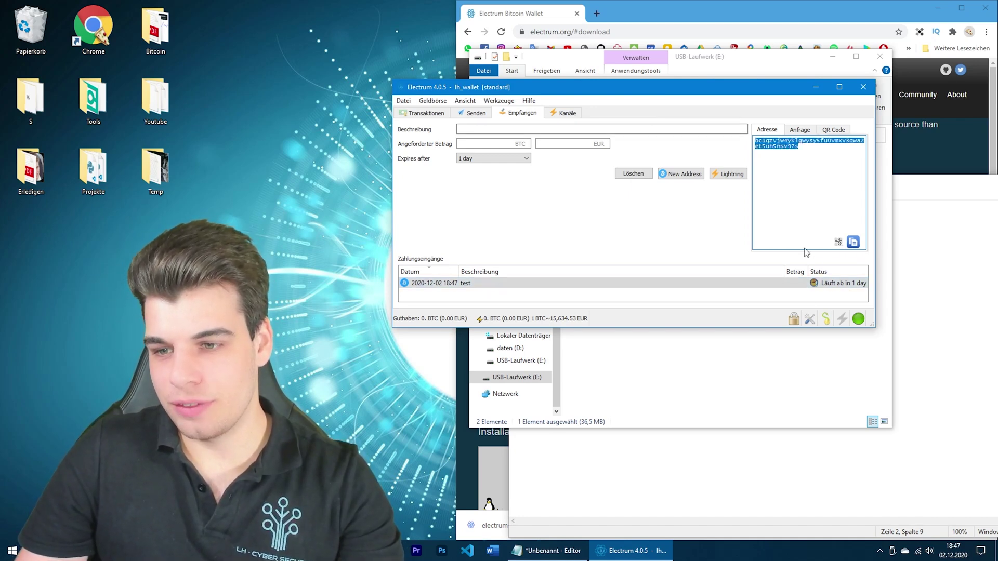
# Create a second 'test' receive request with expiry set to Never and a new address
pyautogui.click(526, 158)
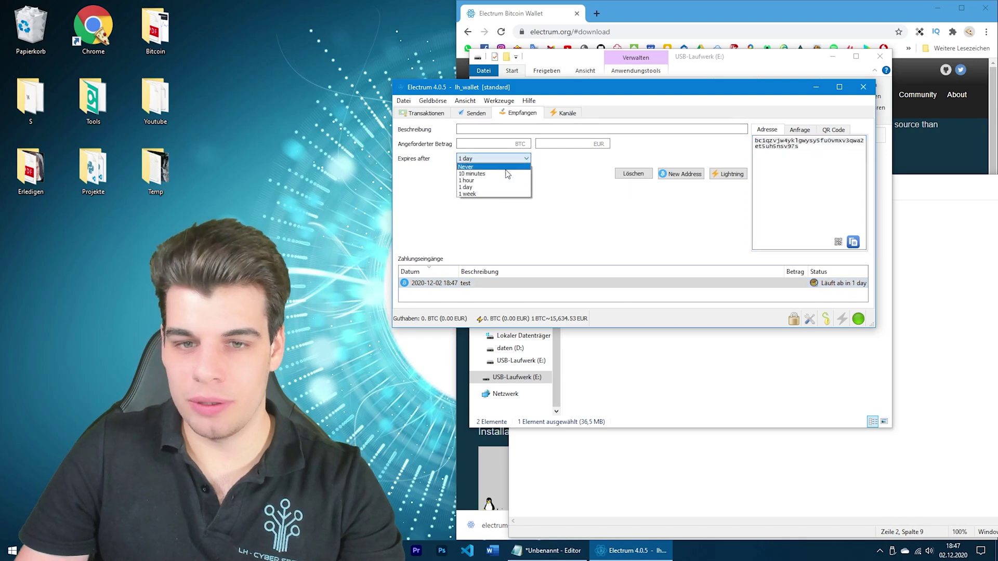
pyautogui.click(504, 167)
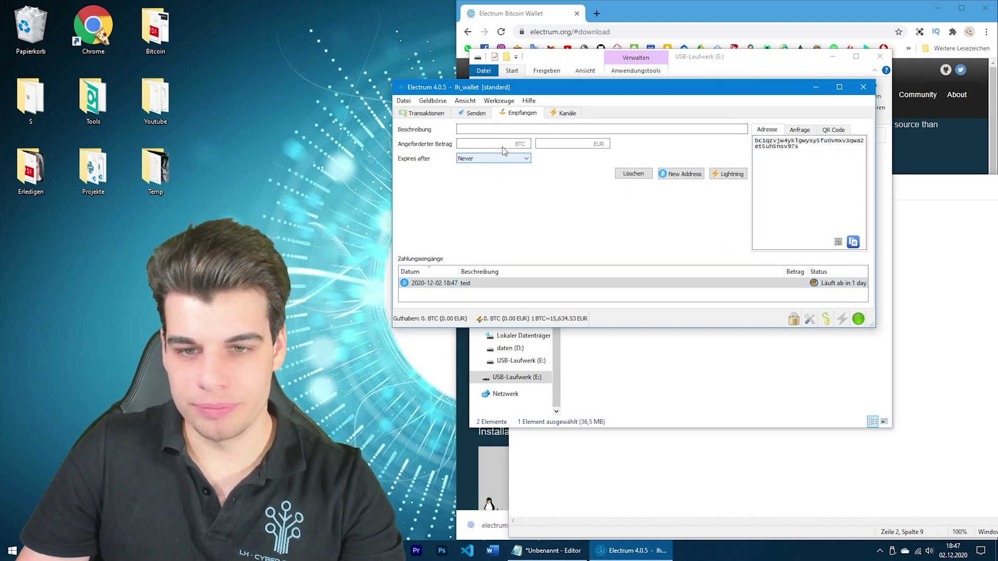
pyautogui.click(508, 132)
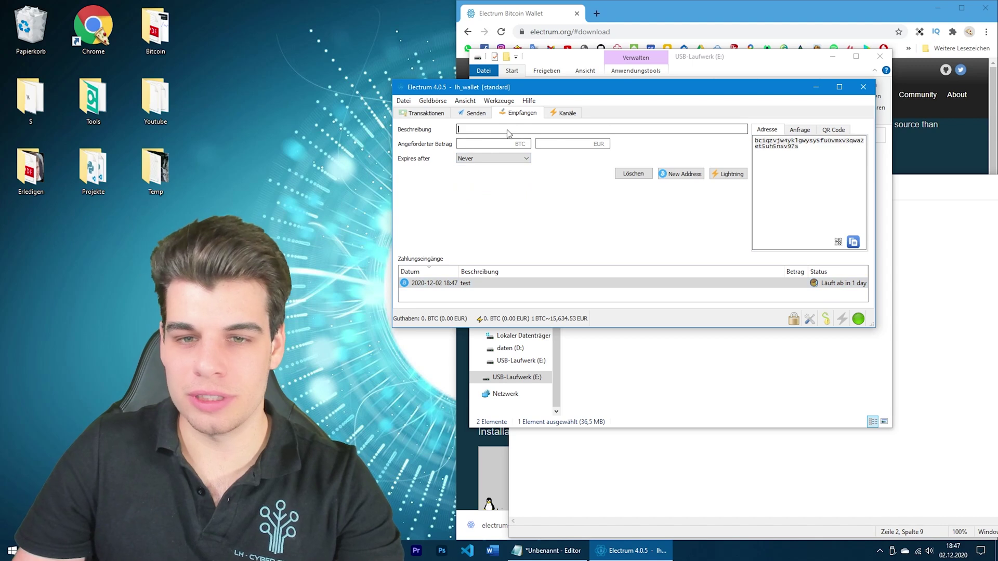
pyautogui.write('test')
pyautogui.click(695, 175)
# Check the addresses of both test requests, then view the Kanäle channels list
pyautogui.click(711, 293)
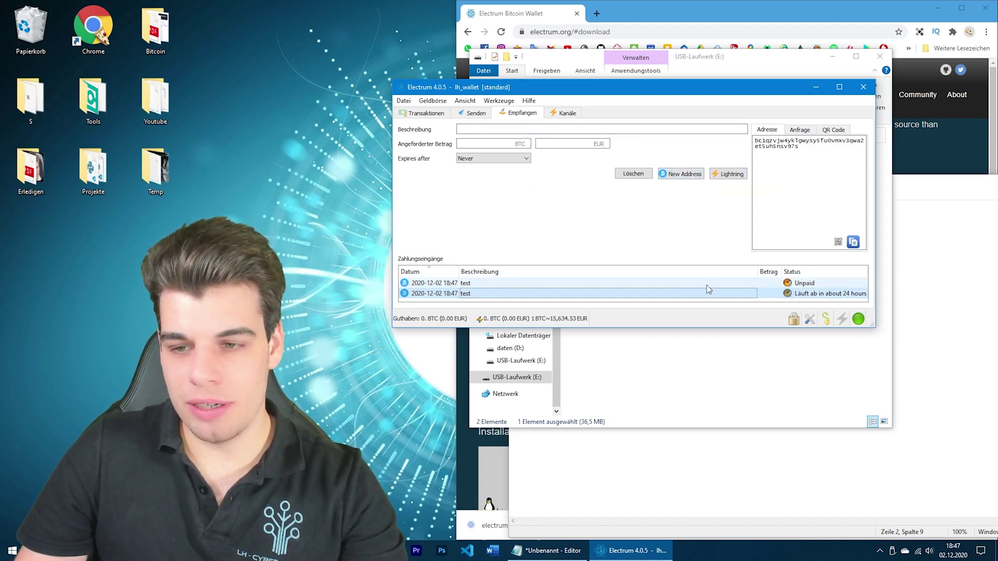
pyautogui.click(660, 286)
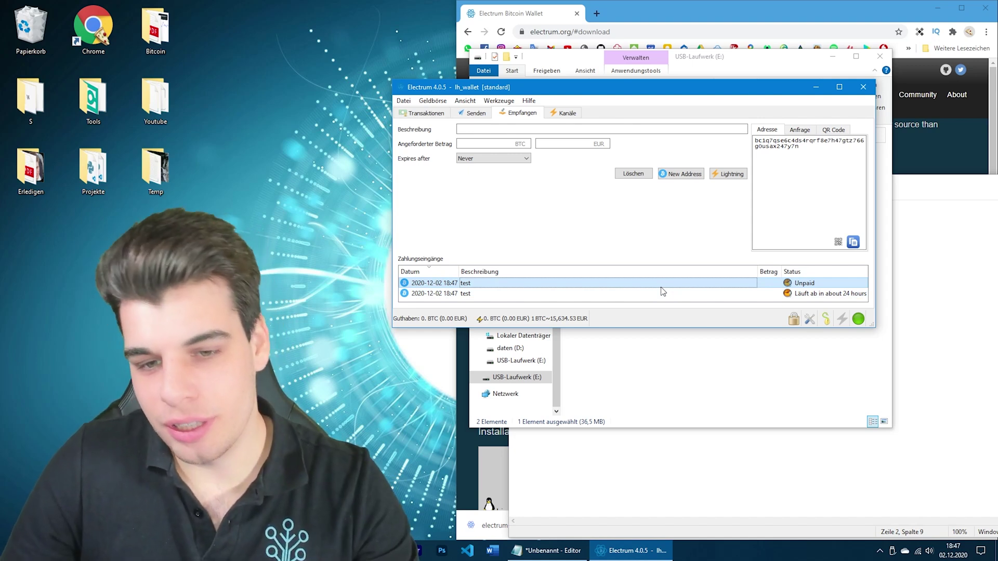
pyautogui.click(565, 114)
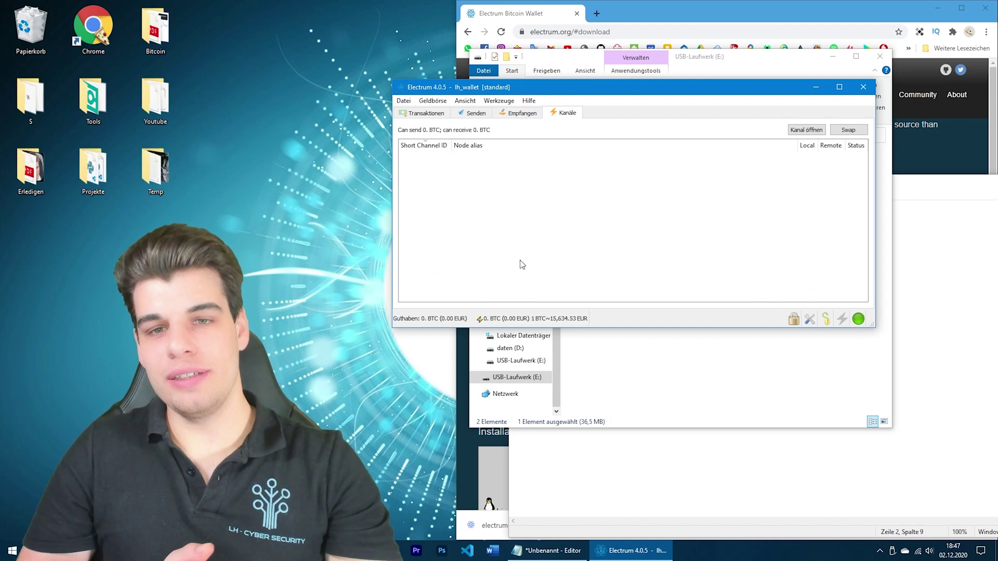
# Cycle through the Empfangen, Senden and Transaktionen tabs of the wallet
pyautogui.click(520, 113)
pyautogui.click(474, 114)
pyautogui.click(433, 115)
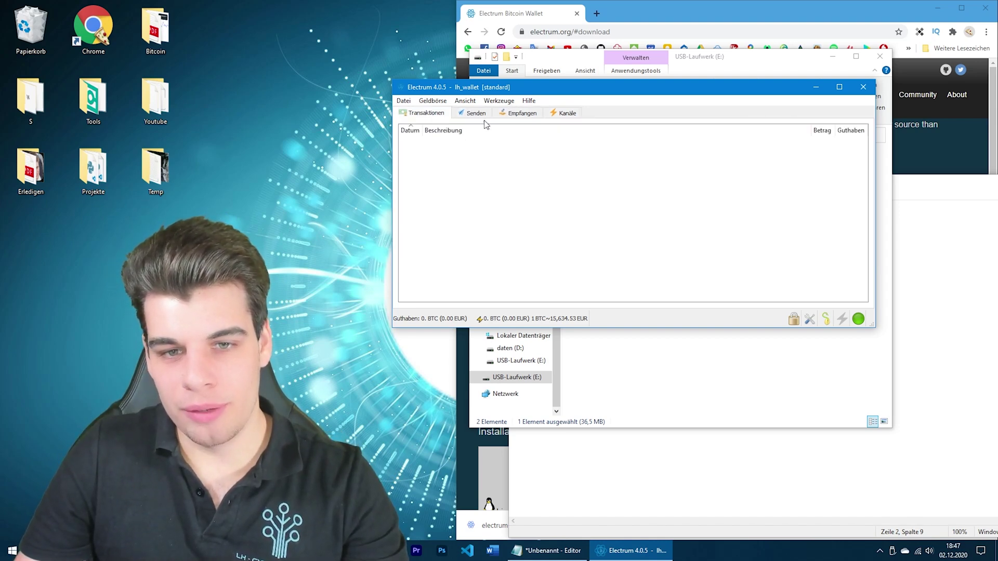
pyautogui.click(513, 115)
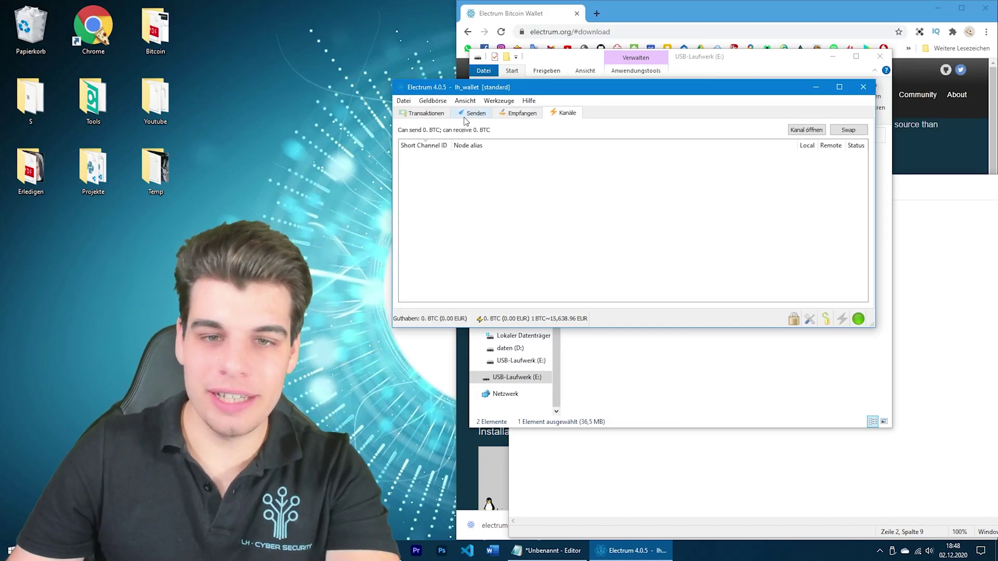
# Paste the copied receiving address into the Zahle an field of the Senden form
pyautogui.click(466, 116)
pyautogui.click(425, 115)
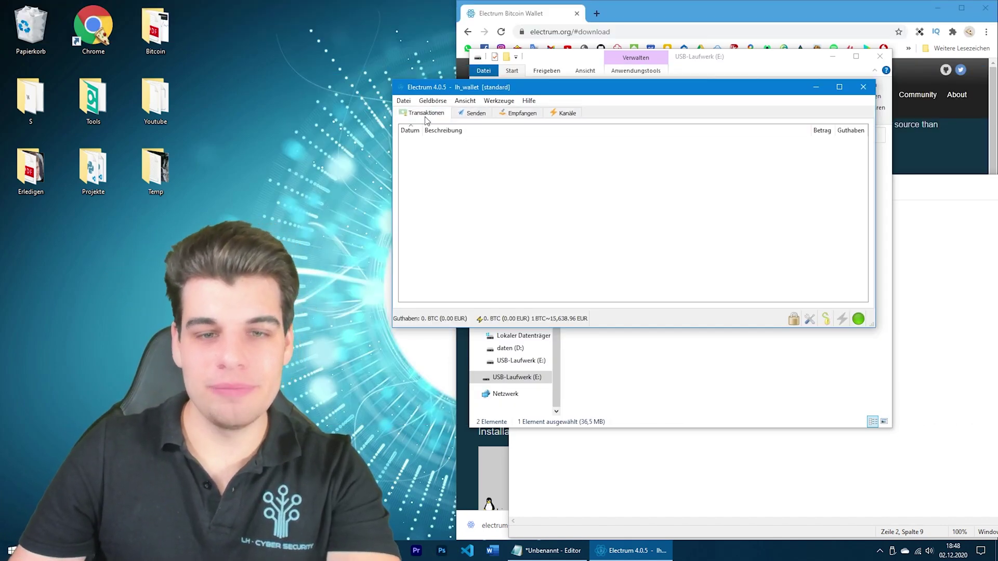
pyautogui.click(474, 114)
pyautogui.click(459, 131)
pyautogui.hotkey('ctrl', 'v')
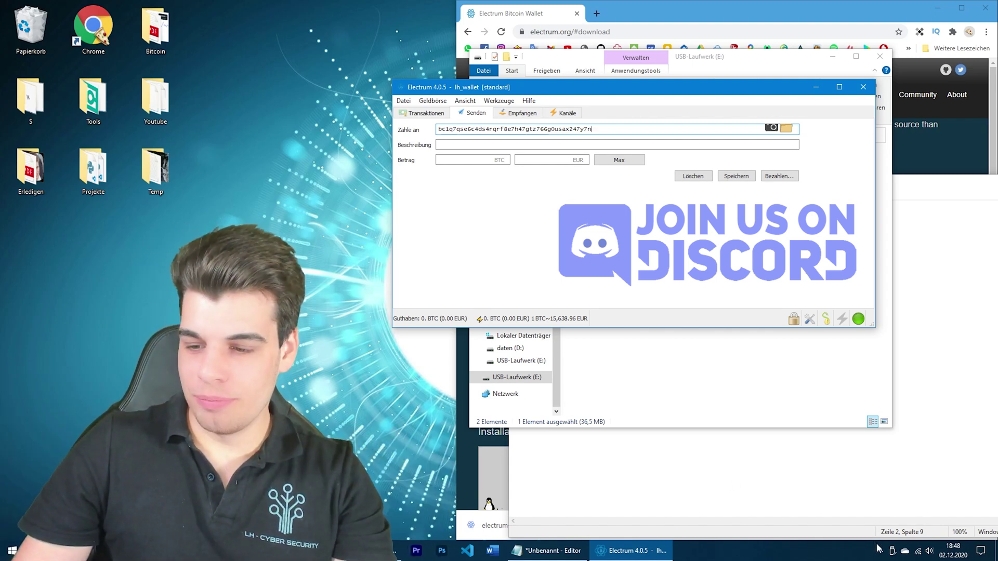
# Bring the USB-Laufwerk (E:) window forward, select its items, and check the tray's eject options
pyautogui.click(764, 410)
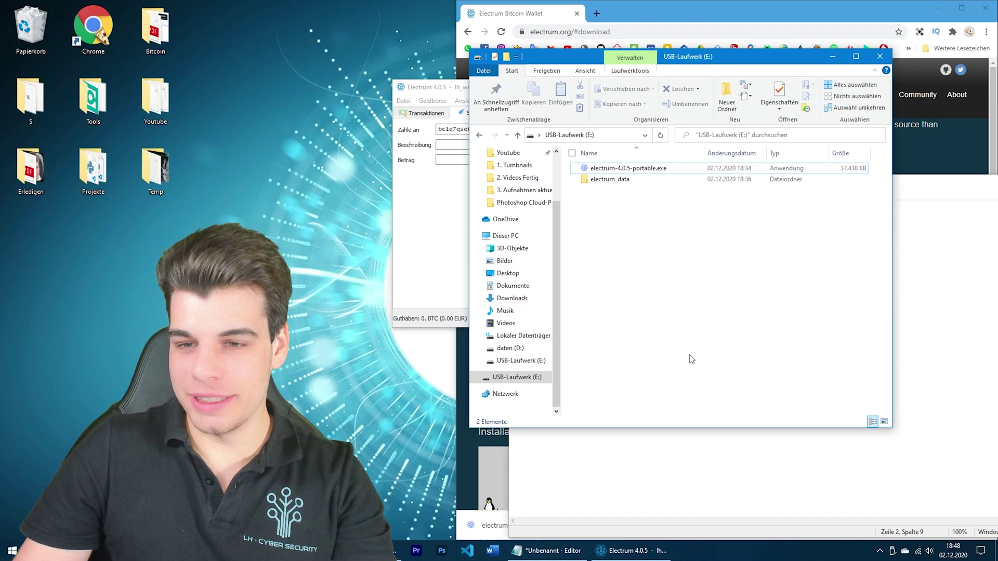
pyautogui.moveTo(651, 258); pyautogui.dragTo(576, 160)
pyautogui.click(640, 247)
pyautogui.moveTo(662, 262); pyautogui.dragTo(596, 167)
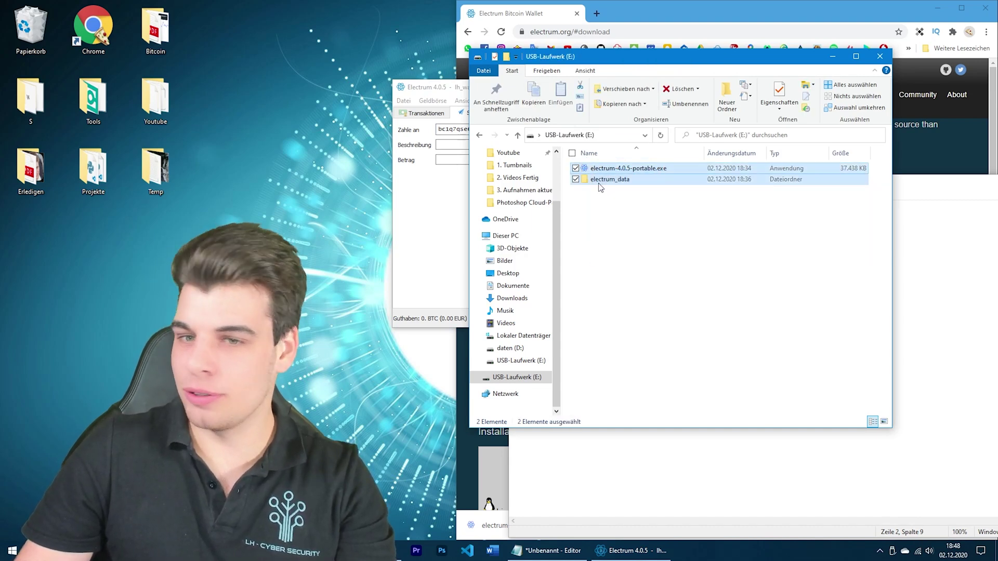
pyautogui.click(892, 551)
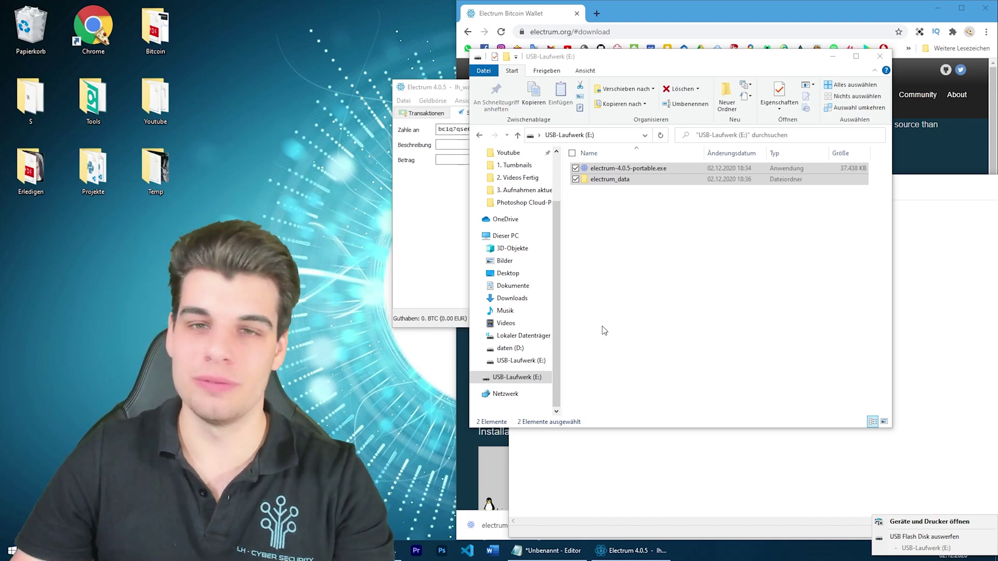
pyautogui.click(647, 224)
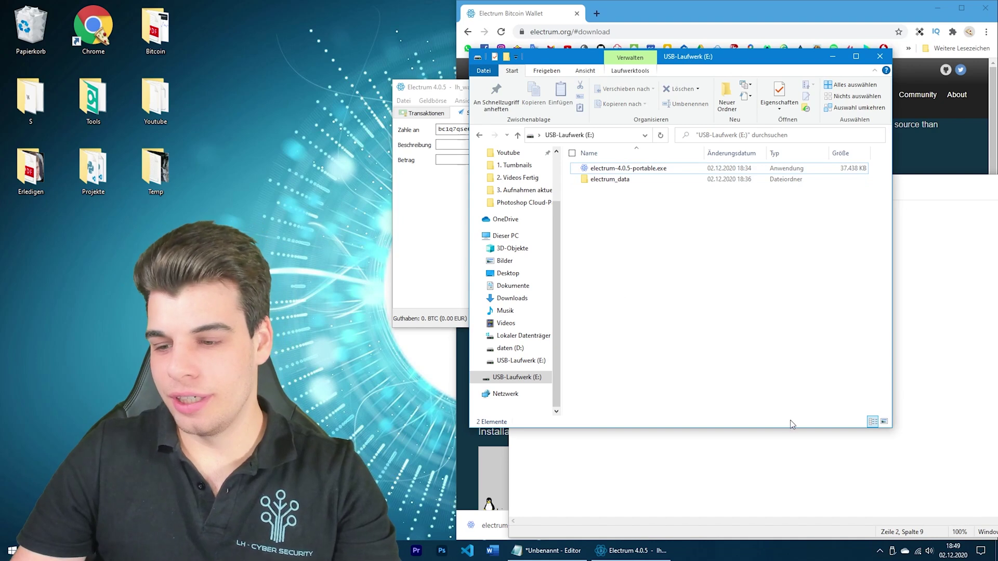